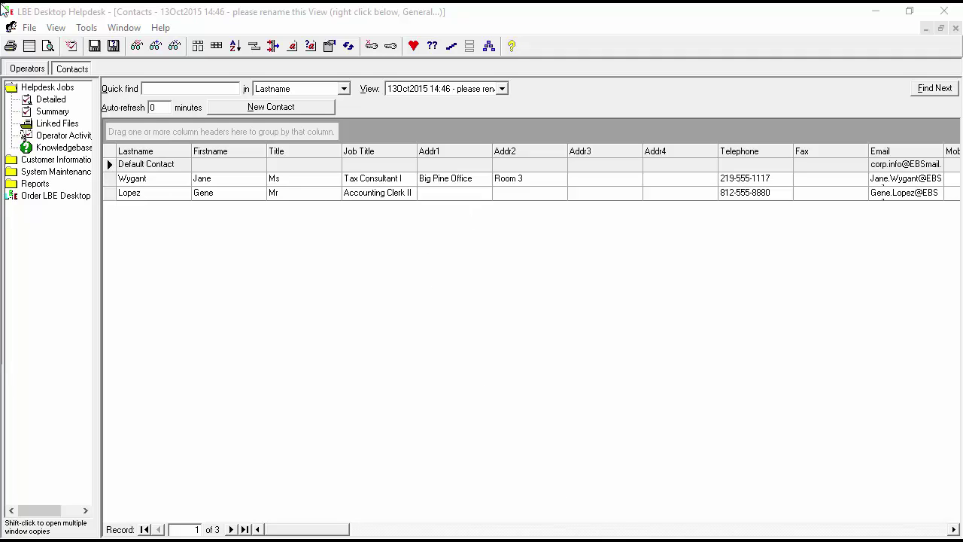
Step: Start a new helpdesk job and assign it to the contact who works as Accounting Clerk II
{"action": "left_click", "coordinate": [72, 47]}
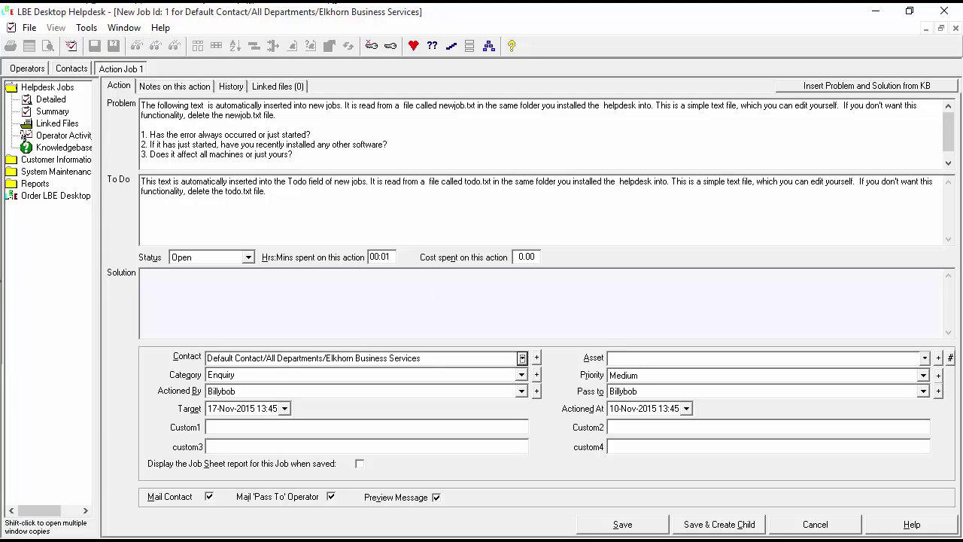
{"action": "left_click", "coordinate": [522, 358]}
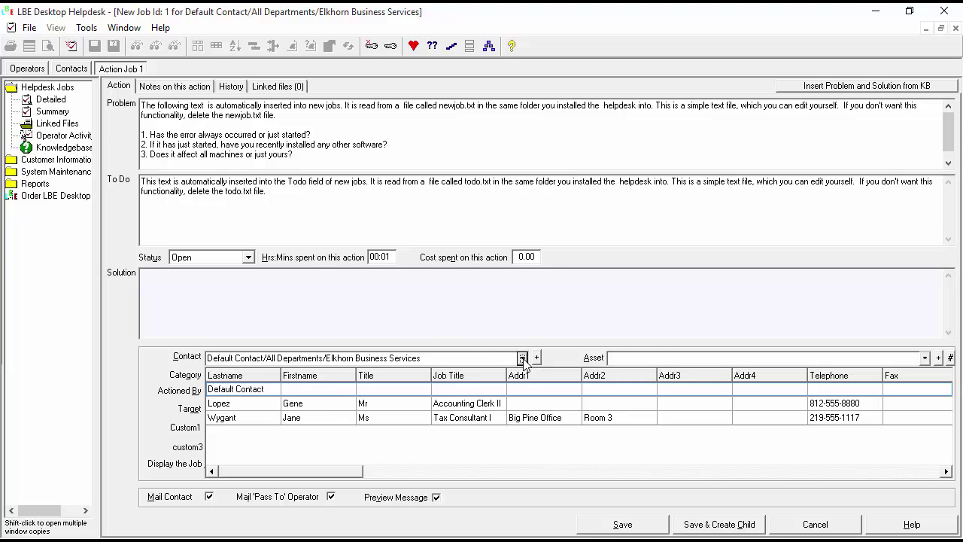
{"action": "left_click", "coordinate": [222, 406]}
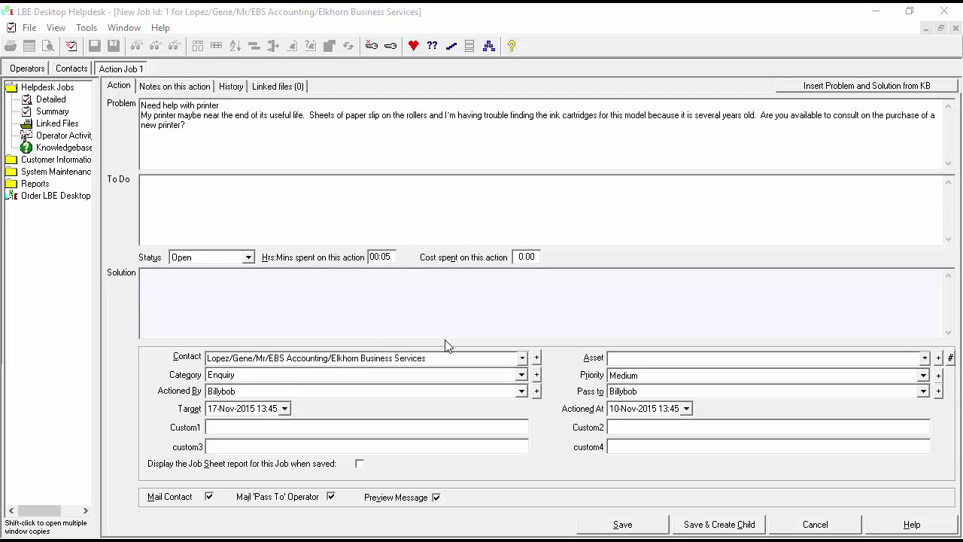
Step: Set the job's category to Hardware problem and its priority to High, resetting the target date to that priority's default
{"action": "left_click", "coordinate": [521, 375]}
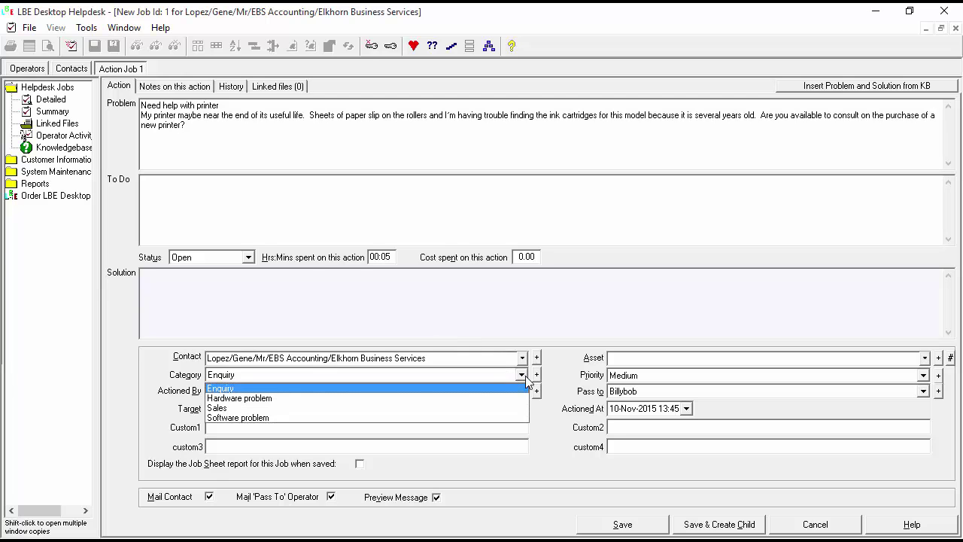
{"action": "left_click", "coordinate": [483, 398]}
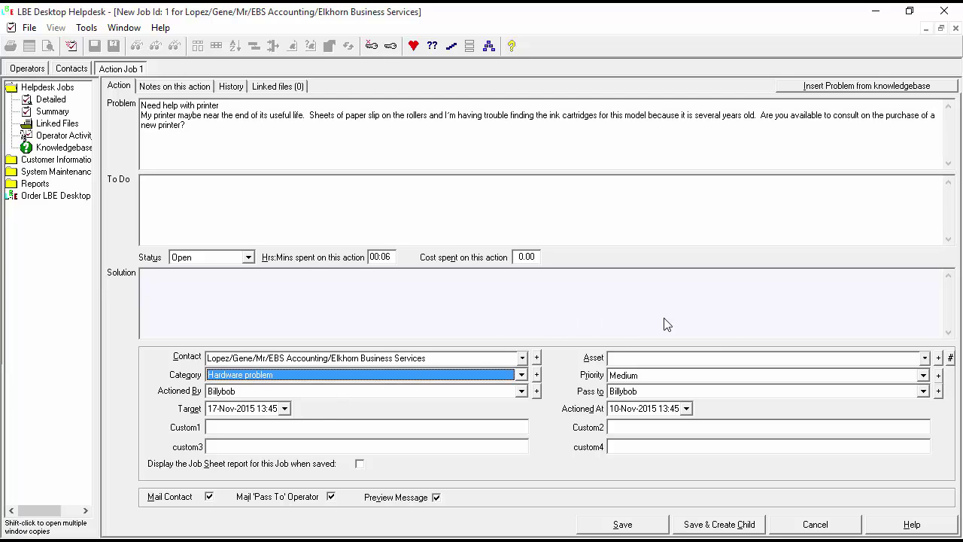
{"action": "left_click", "coordinate": [925, 378]}
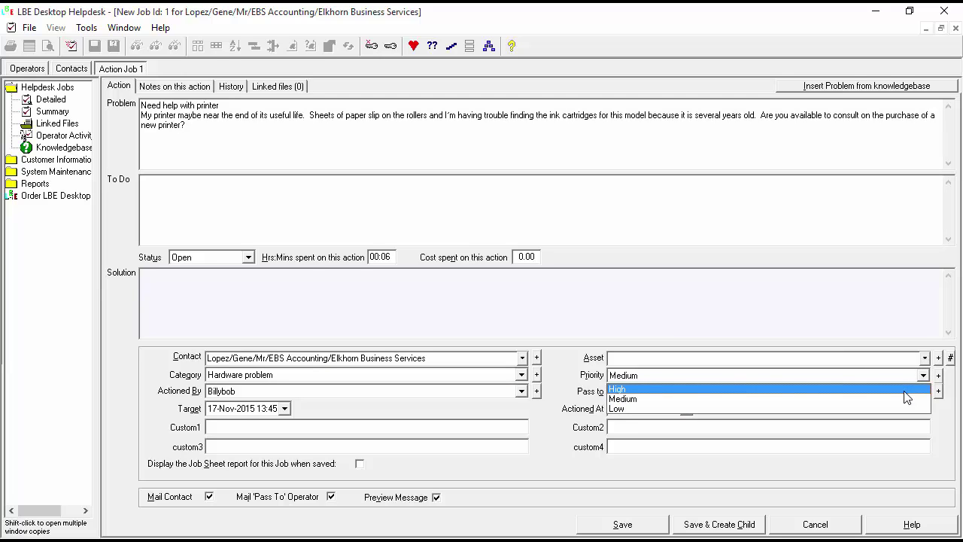
{"action": "left_click", "coordinate": [907, 390]}
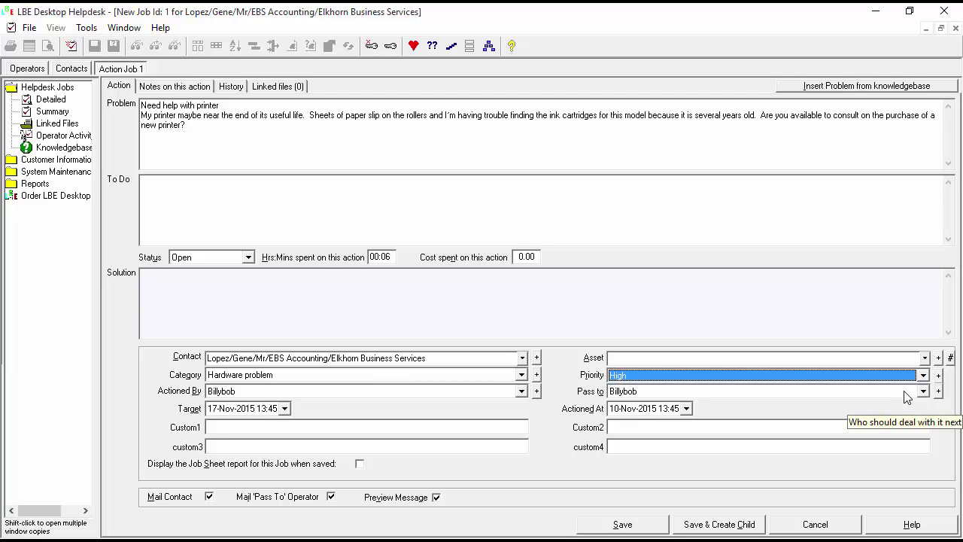
{"action": "left_click", "coordinate": [639, 530]}
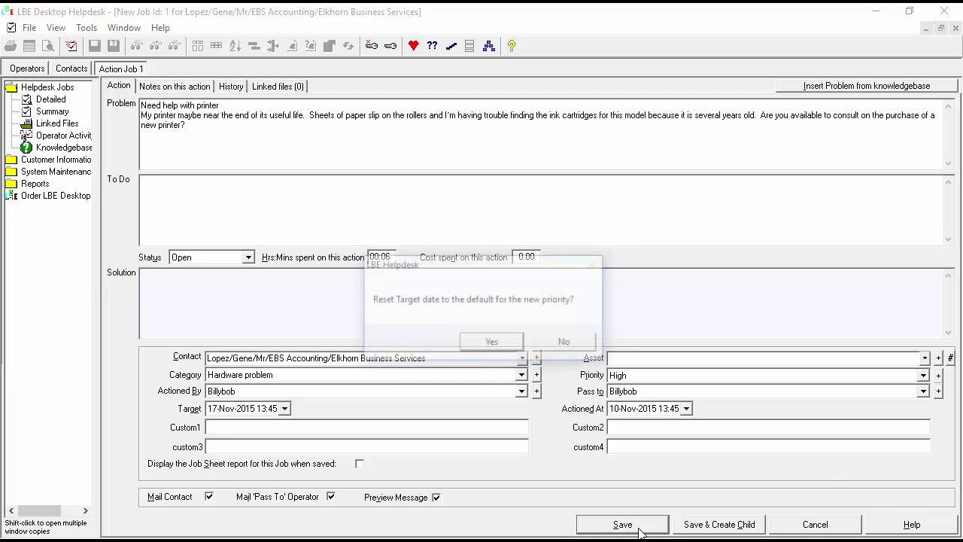
{"action": "left_click", "coordinate": [504, 345]}
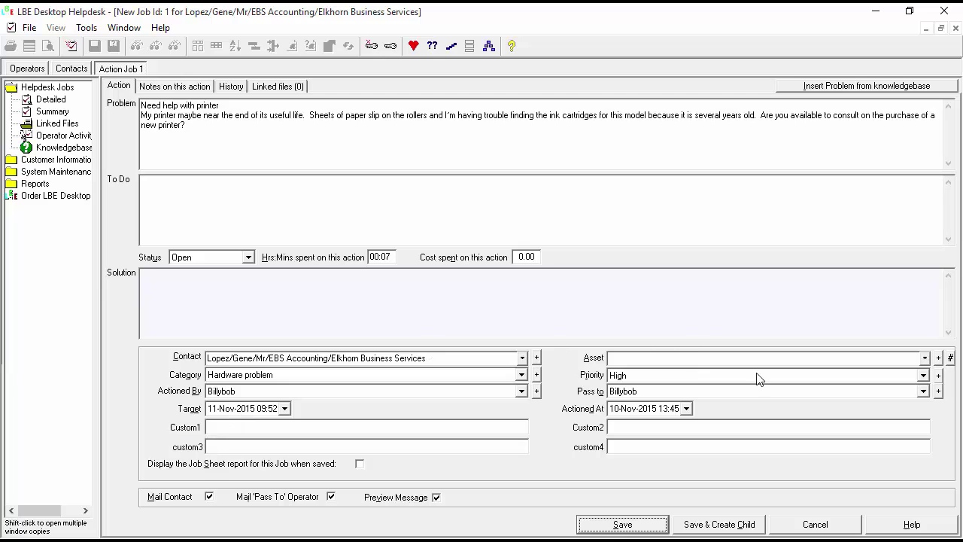
Step: Change the job's priority to Low and reset the target date to that priority's default
{"action": "left_click", "coordinate": [854, 375]}
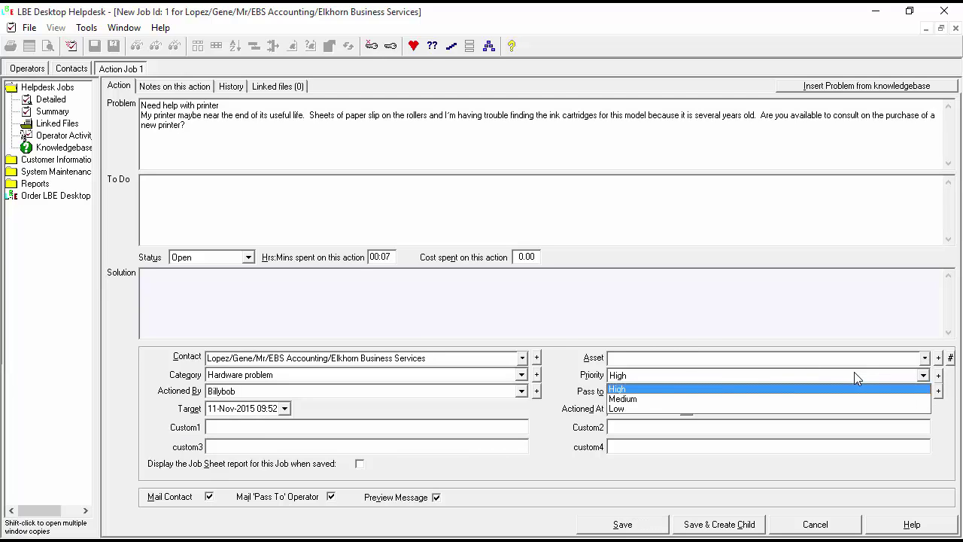
{"action": "left_click", "coordinate": [833, 410]}
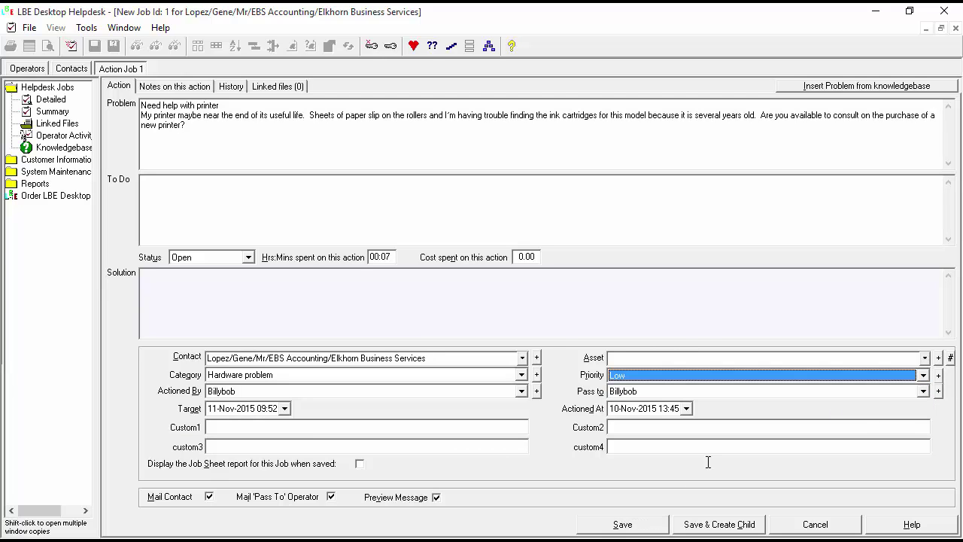
{"action": "left_click", "coordinate": [625, 526]}
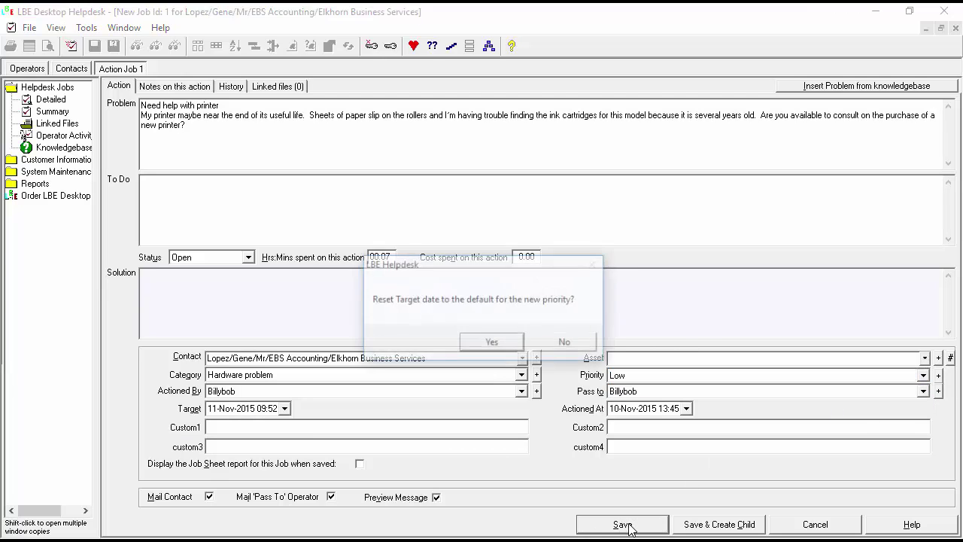
{"action": "left_click", "coordinate": [493, 343]}
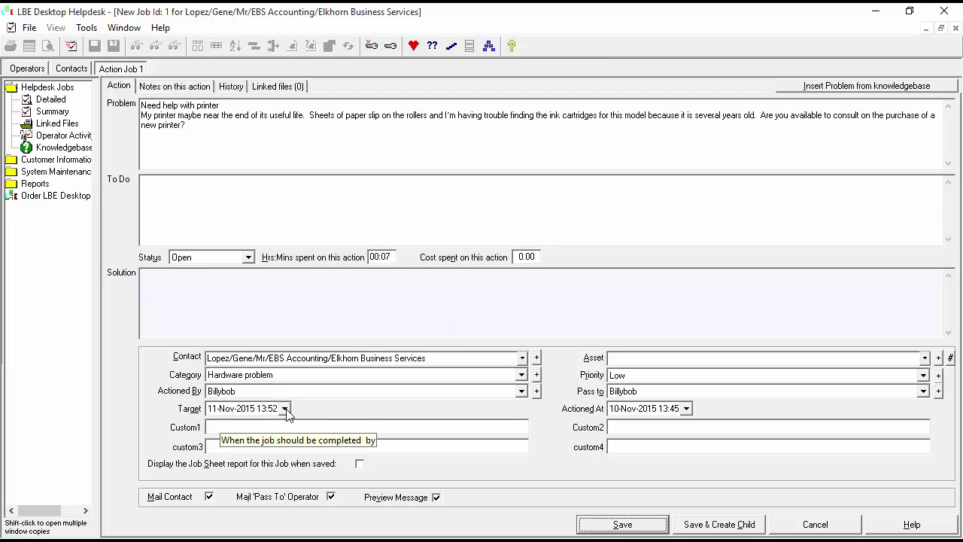
Step: Set the job's priority to High and turn off Mail Contact, Mail 'Pass To' Operator and Preview Message
{"action": "left_click", "coordinate": [608, 374]}
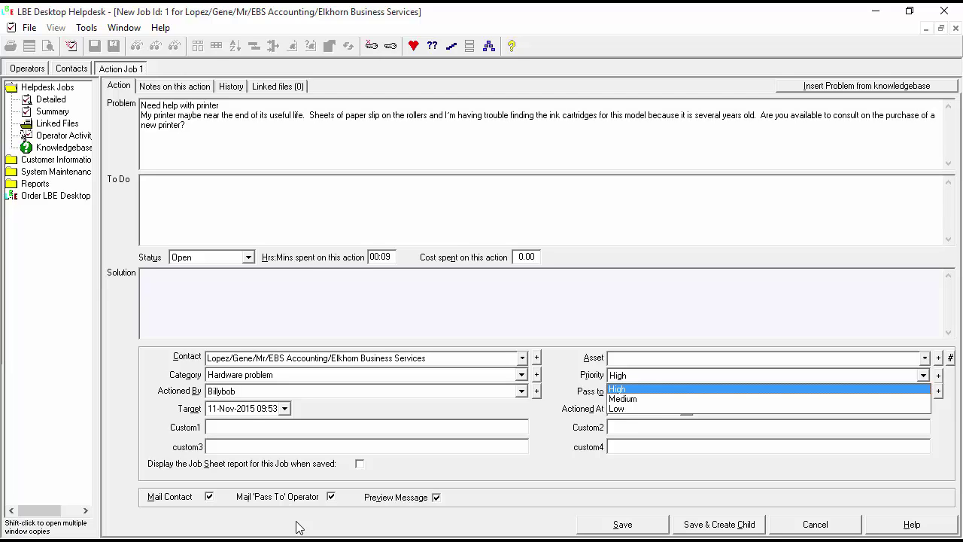
{"action": "left_click", "coordinate": [216, 497]}
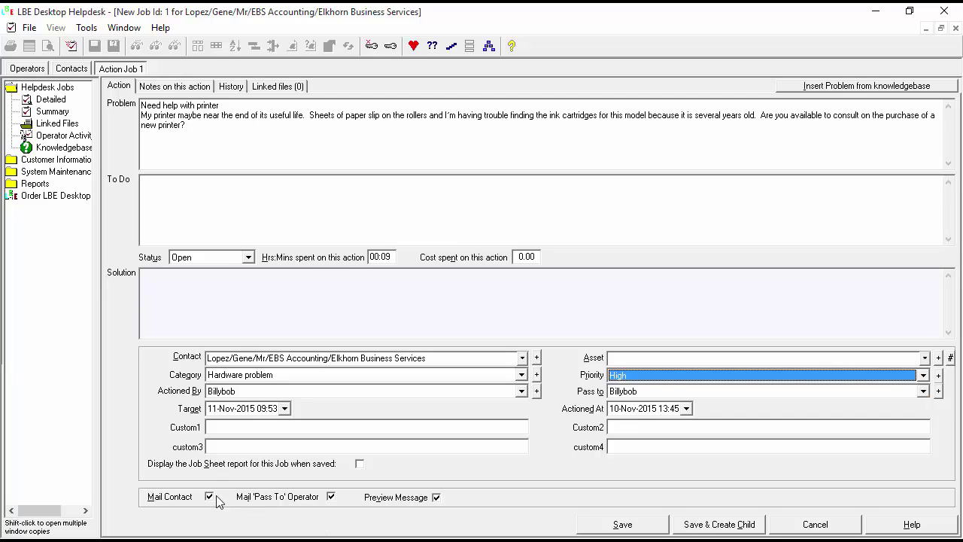
{"action": "left_click", "coordinate": [213, 497]}
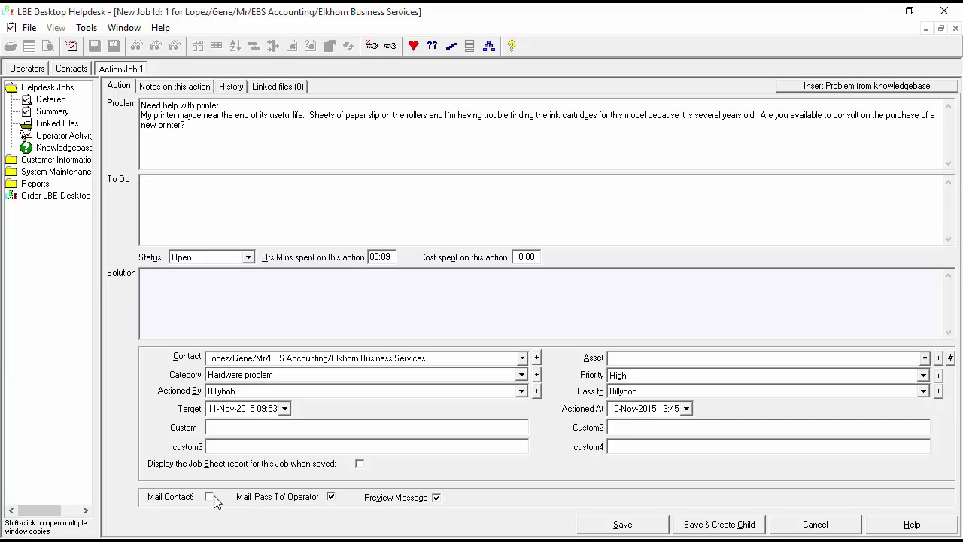
{"action": "left_click", "coordinate": [332, 497]}
{"action": "left_click", "coordinate": [437, 497]}
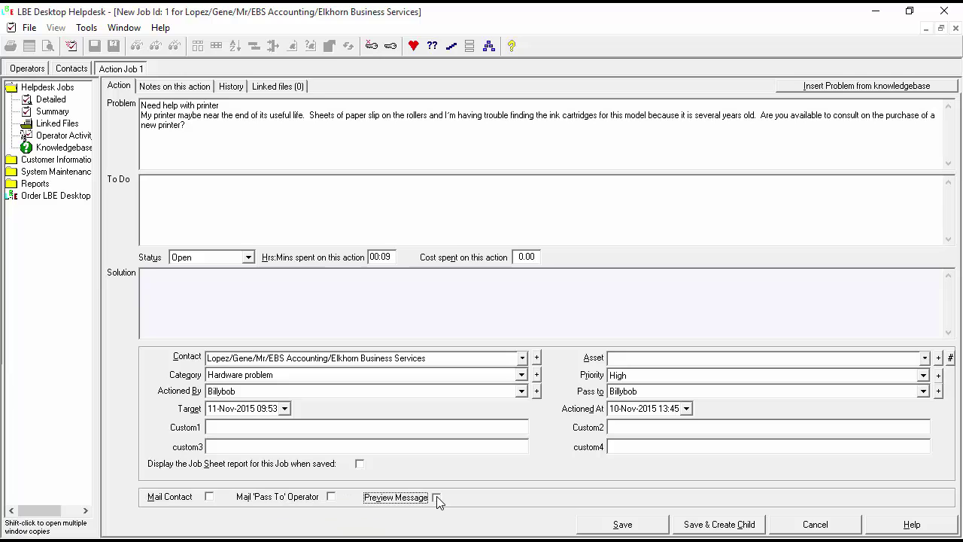
Step: Keep the job's priority at High and save the job
{"action": "left_click", "coordinate": [736, 381]}
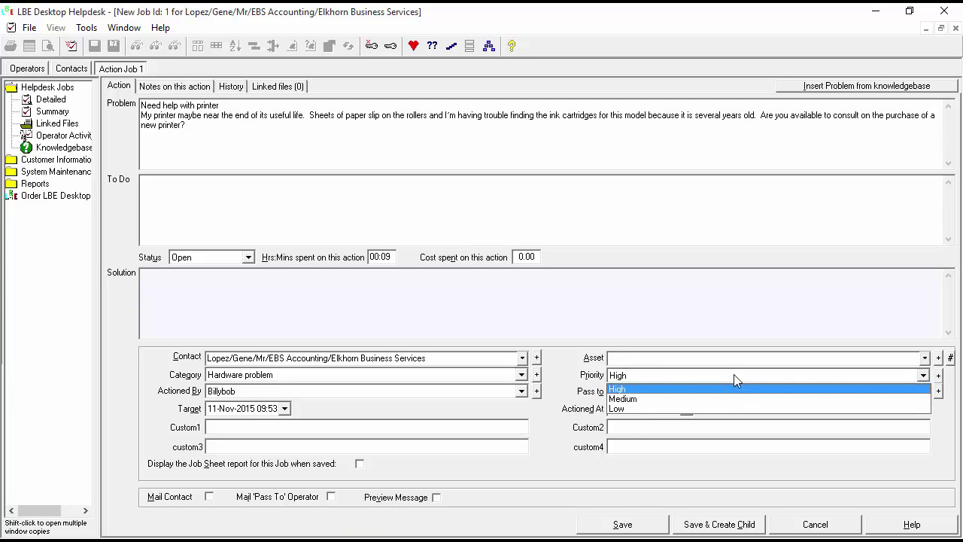
{"action": "left_click", "coordinate": [545, 451]}
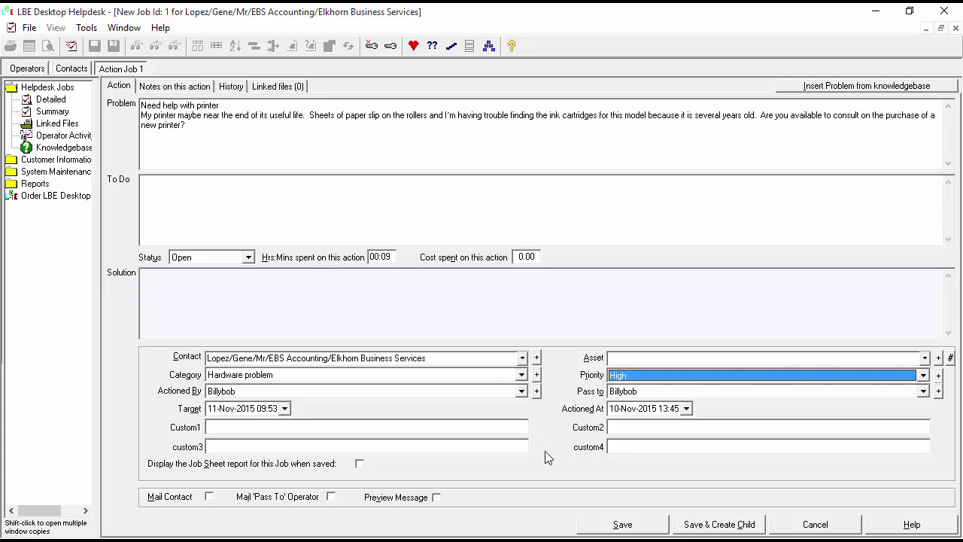
{"action": "left_click", "coordinate": [622, 526]}
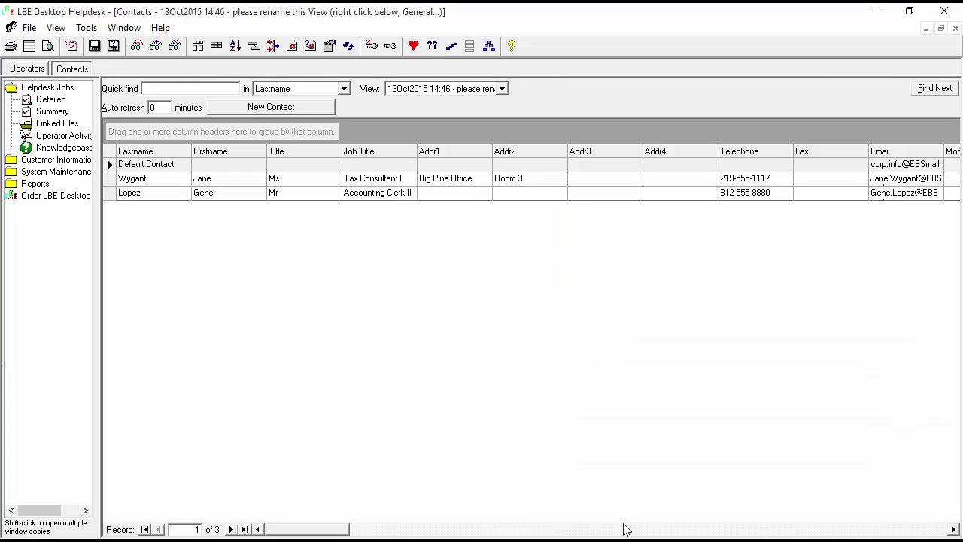
Step: Open the Priorities list in System Maintenance and widen the Number Of Working Days column to fit its heading
{"action": "left_click", "coordinate": [66, 88]}
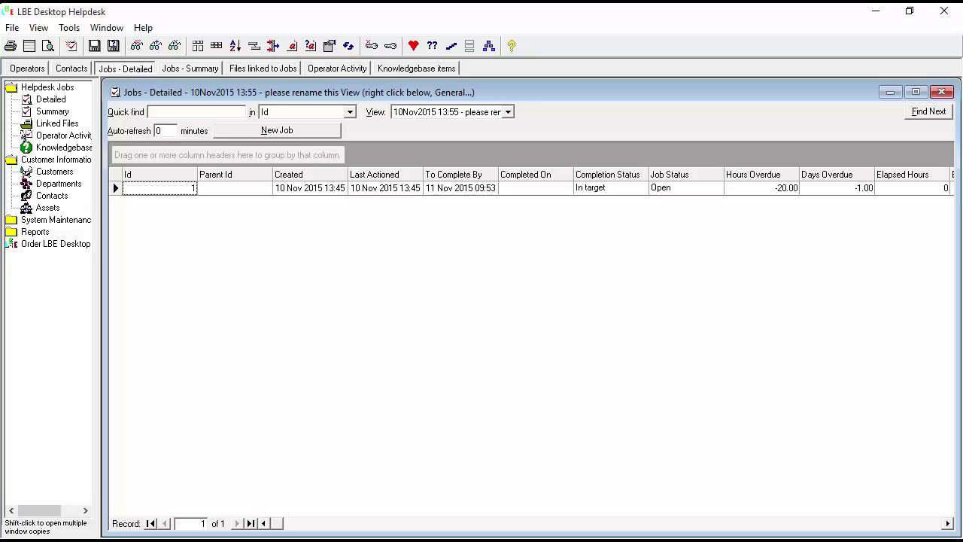
{"action": "left_click", "coordinate": [42, 220]}
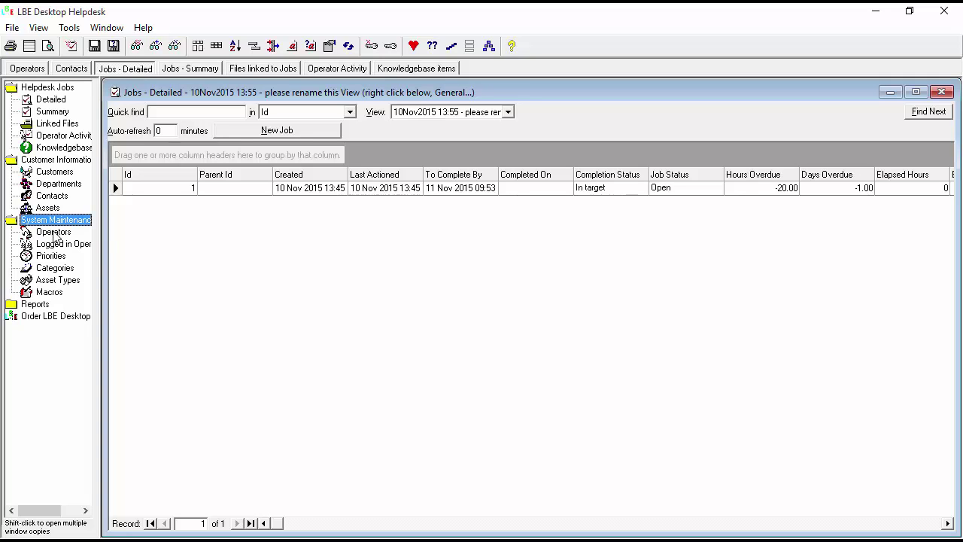
{"action": "left_click", "coordinate": [52, 257]}
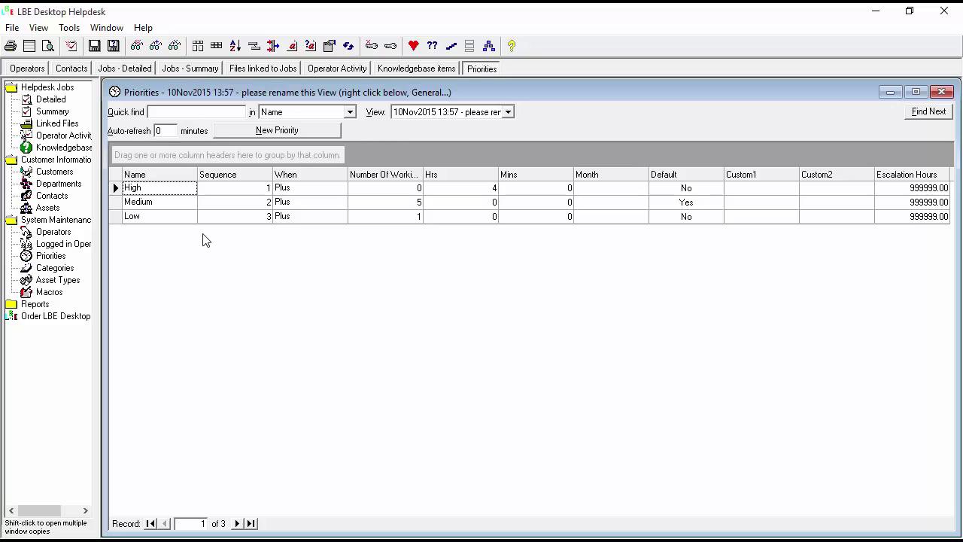
{"action": "double_click", "coordinate": [423, 174]}
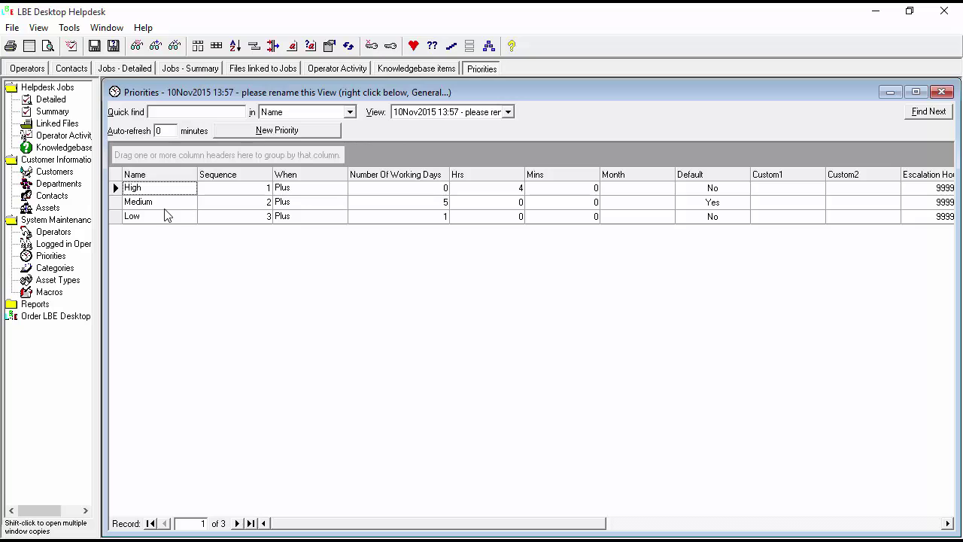
Step: Create a new priority named Urgent with sequence 1
{"action": "left_click", "coordinate": [279, 131]}
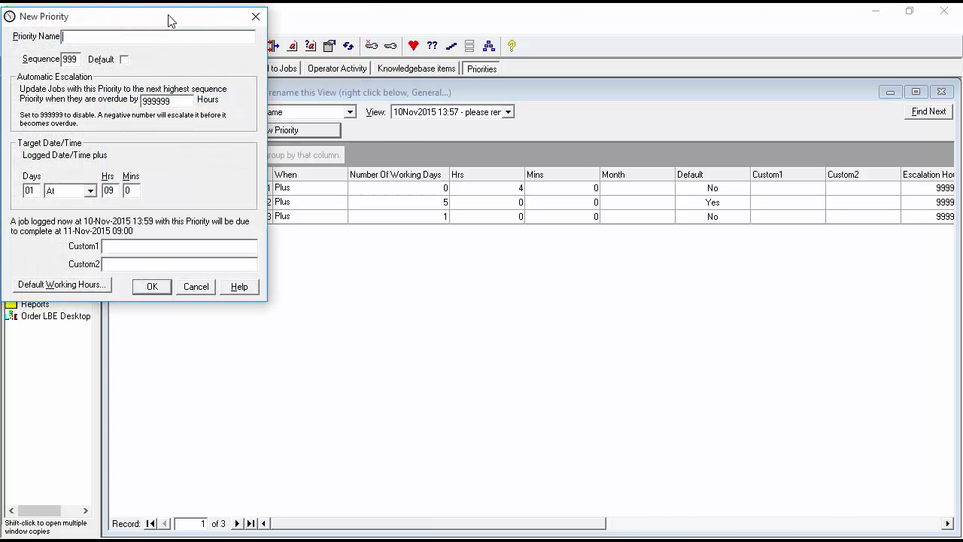
{"action": "left_click_drag", "start_coordinate": [172, 19], "coordinate": [455, 173]}
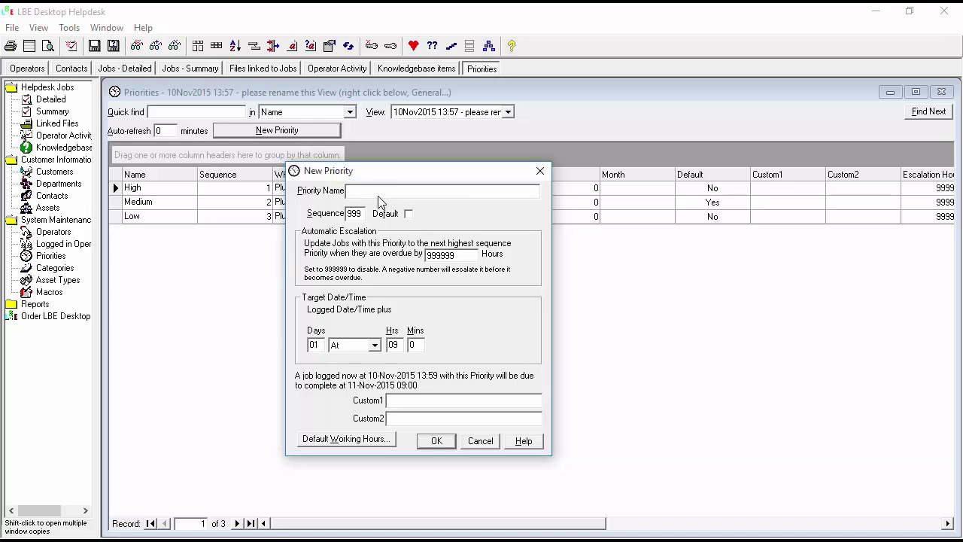
{"action": "type", "text": "1"}
{"action": "key", "text": "Tab"}
{"action": "type", "text": "1"}
{"action": "left_click", "coordinate": [355, 191]}
{"action": "key", "text": "shift+Home"}
{"action": "type", "text": "Urgen"}
Step: Set the Urgent priority's target date/time to 0 days and 1 in the hours value
{"action": "left_click", "coordinate": [321, 347]}
{"action": "key", "text": "BackSpace"}
{"action": "type", "text": "0"}
{"action": "left_click", "coordinate": [401, 344]}
{"action": "key", "text": "BackSpace"}
{"action": "key", "text": "BackSpace"}
{"action": "type", "text": "1"}
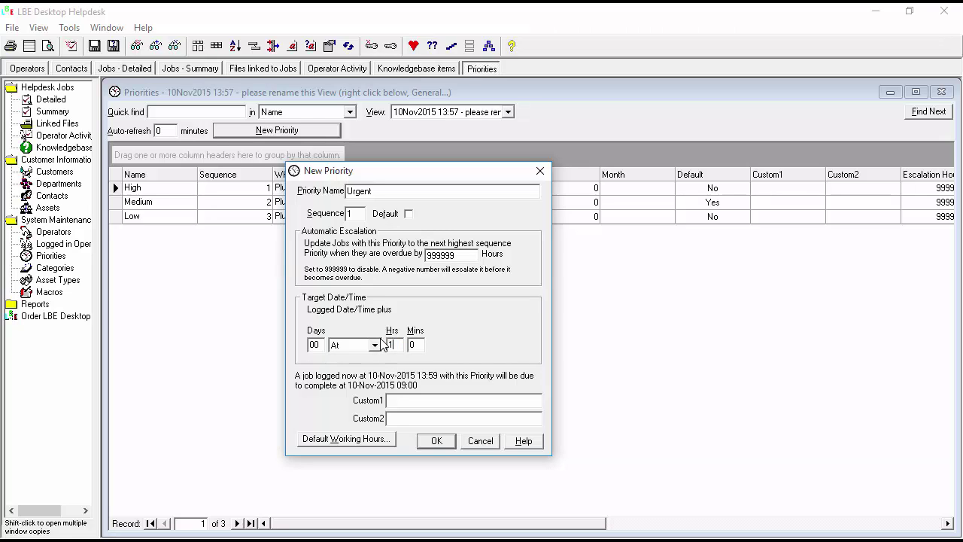
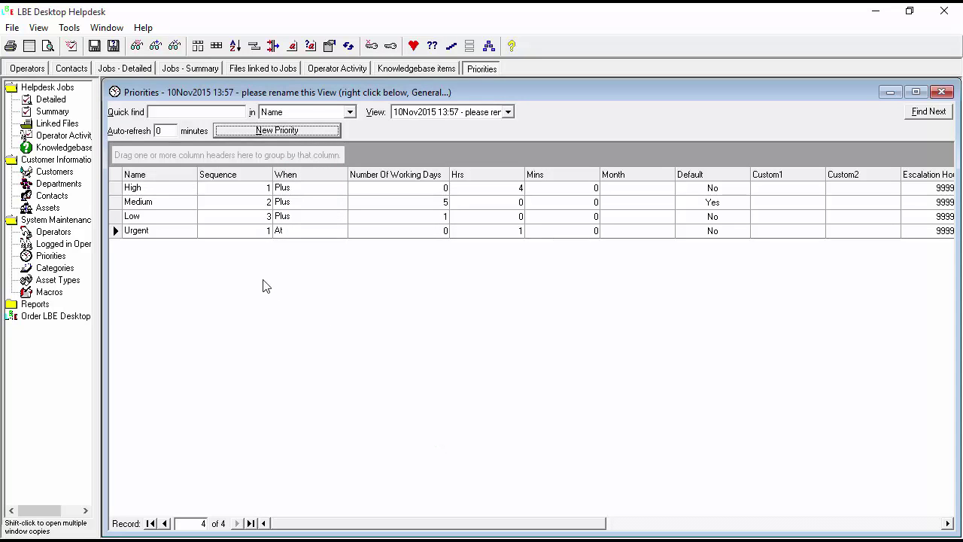
Step: Edit the High priority to sequence 2 with a target of plus 2 hours, and save it
{"action": "left_click", "coordinate": [116, 189]}
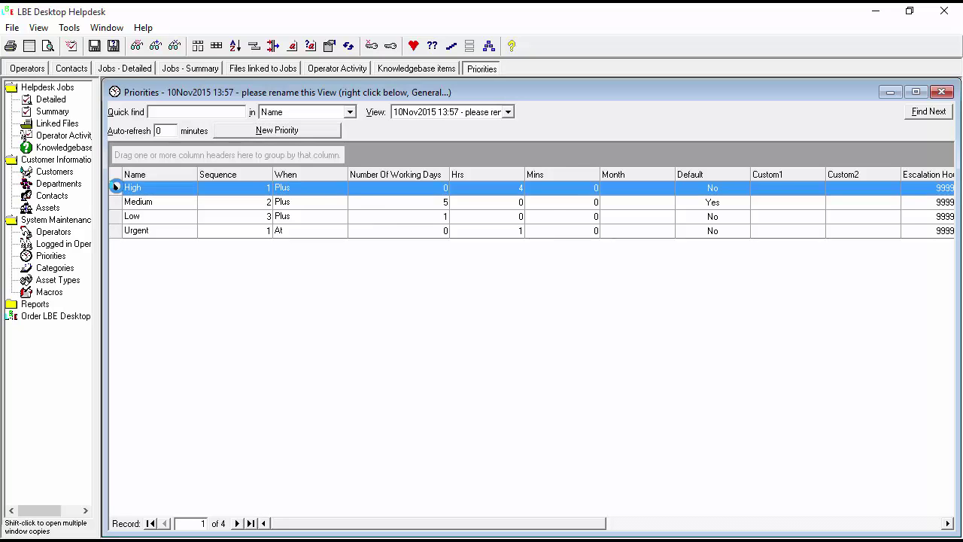
{"action": "double_click", "coordinate": [118, 190]}
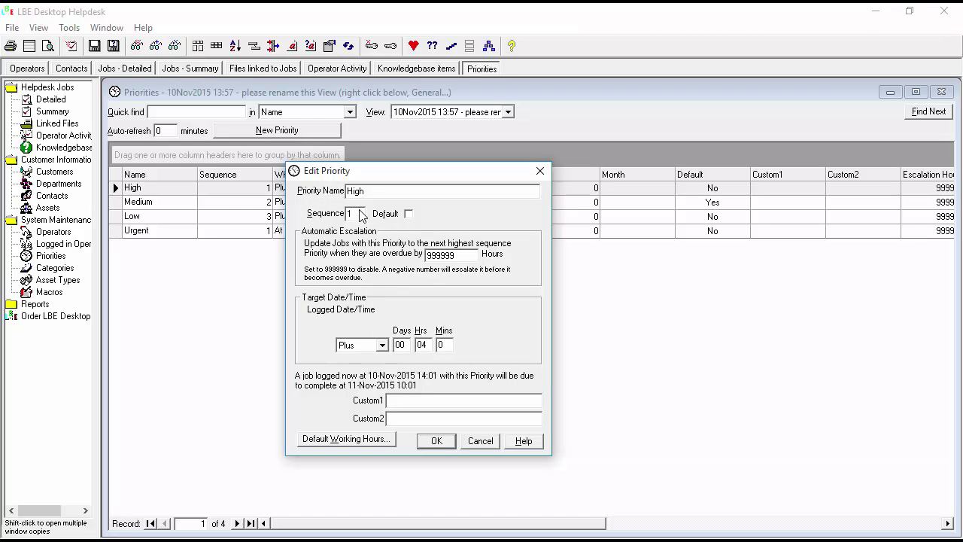
{"action": "left_click_drag", "start_coordinate": [358, 216], "coordinate": [341, 217]}
{"action": "double_click", "coordinate": [416, 347]}
{"action": "type", "text": "2"}
{"action": "left_click", "coordinate": [436, 441]}
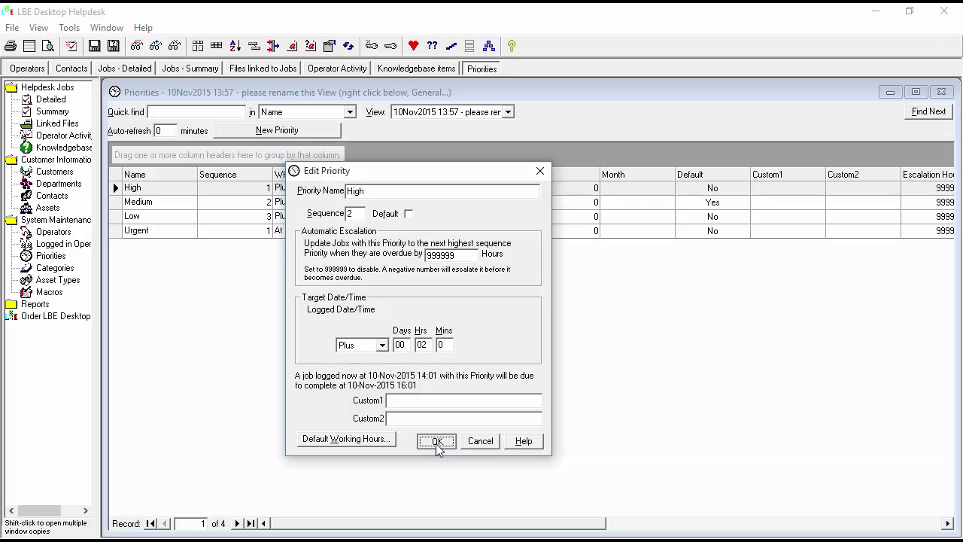
Step: Open the Medium priority for editing and set its sequence to 3
{"action": "double_click", "coordinate": [158, 209]}
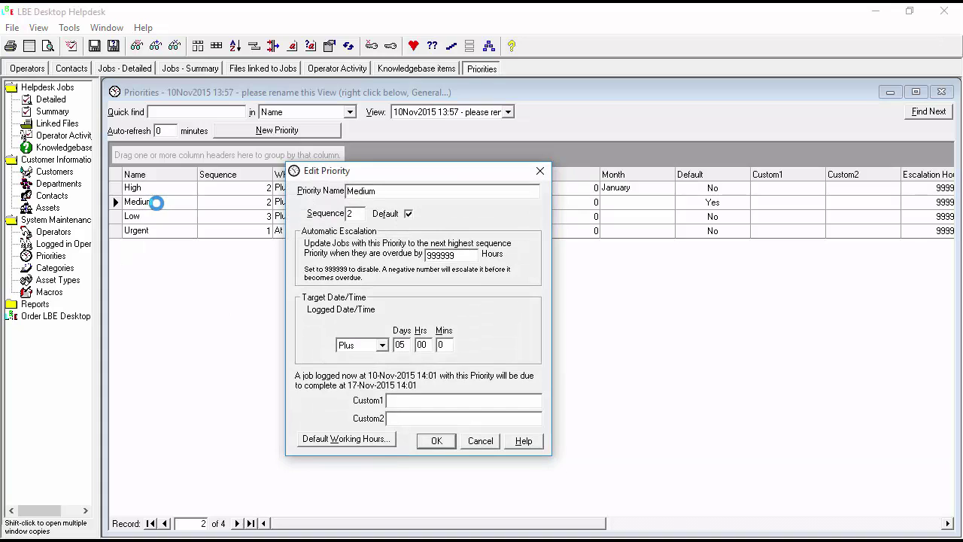
{"action": "left_click_drag", "start_coordinate": [361, 215], "coordinate": [333, 218]}
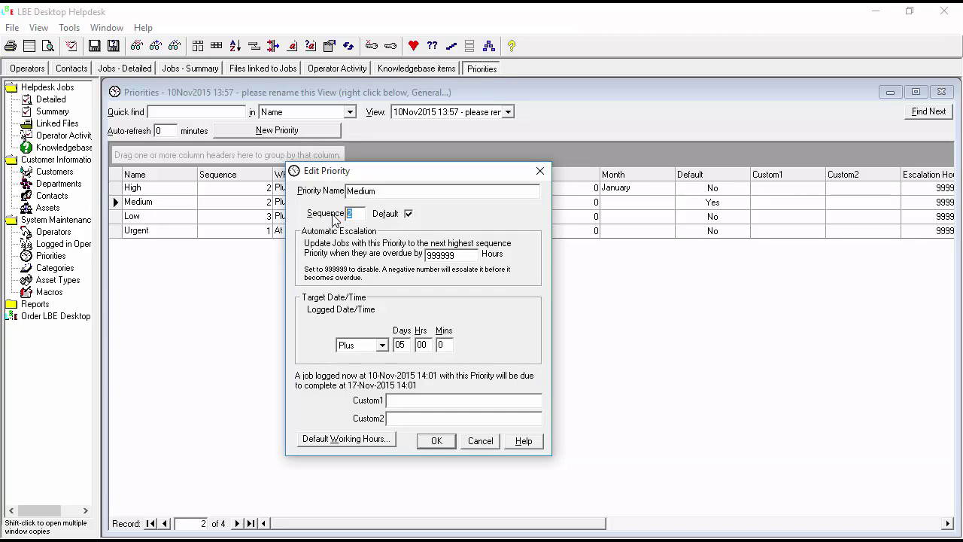
{"action": "type", "text": "3"}
Step: Set the Medium priority's target to plus 0 days and 4 hours, and save it
{"action": "left_click_drag", "start_coordinate": [434, 348], "coordinate": [418, 351]}
{"action": "left_click", "coordinate": [382, 346]}
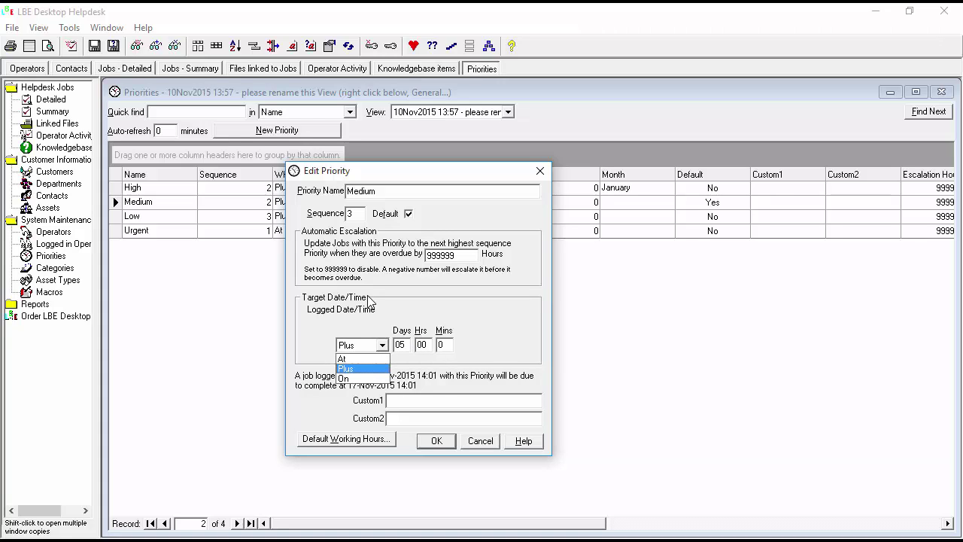
{"action": "left_click", "coordinate": [399, 303]}
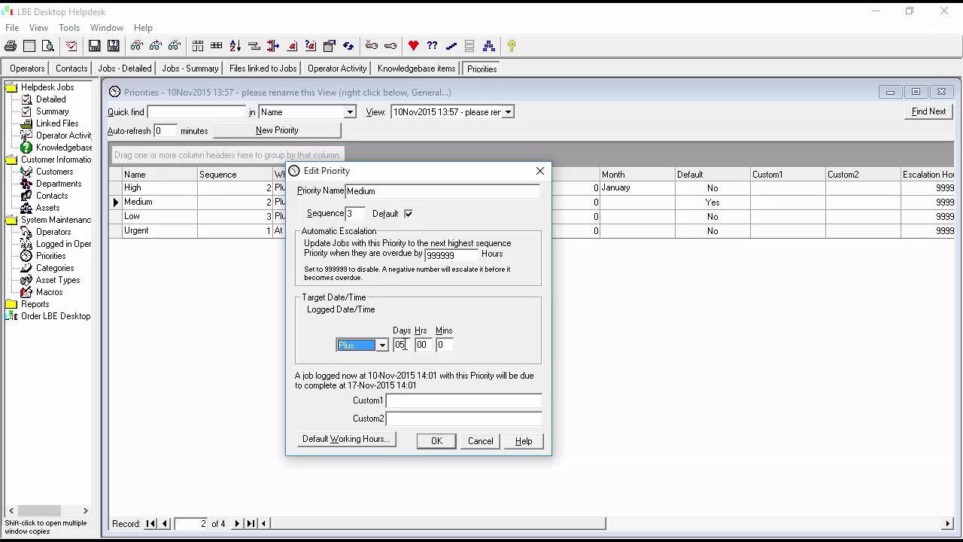
{"action": "key", "text": "Tab"}
{"action": "type", "text": "00"}
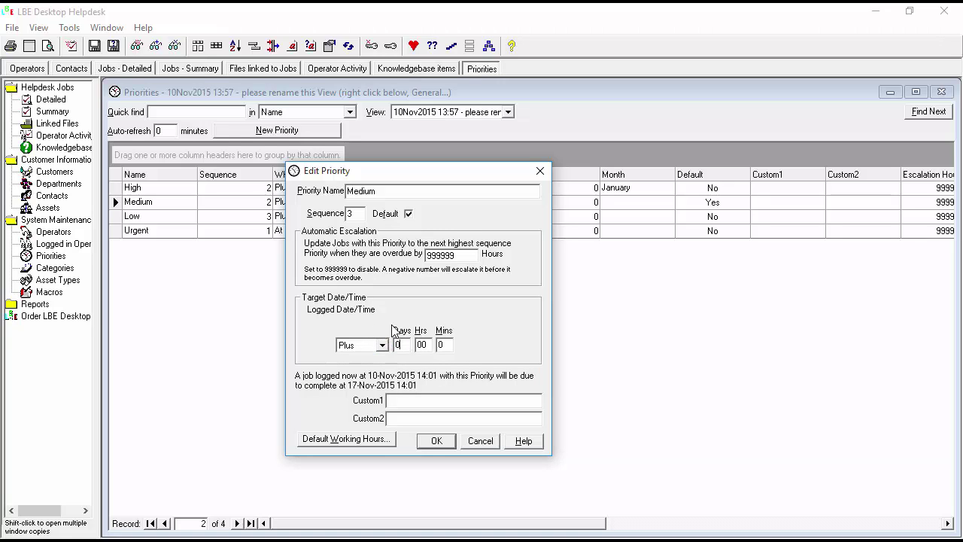
{"action": "key", "text": "Tab"}
{"action": "left_click", "coordinate": [434, 441]}
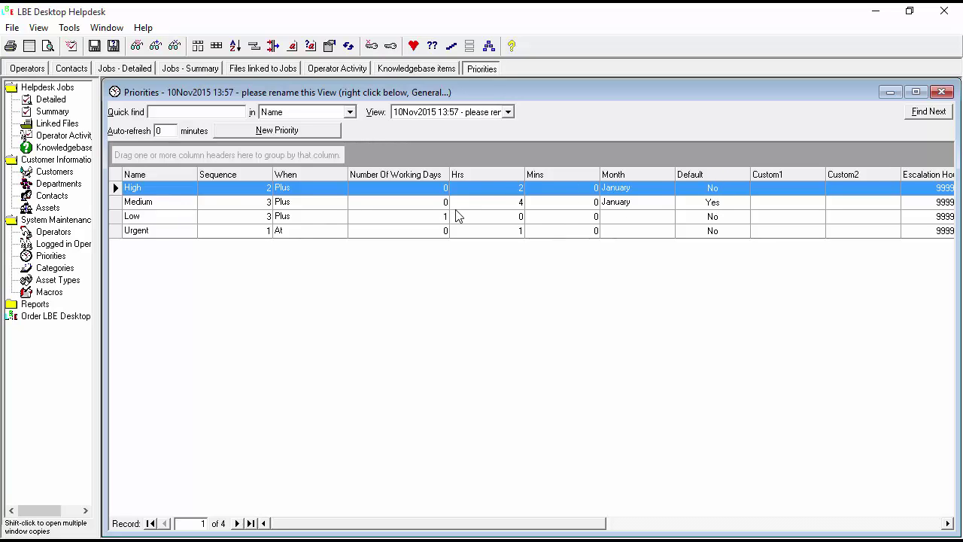
Step: Edit the Low priority to sequence 4 and save it
{"action": "double_click", "coordinate": [168, 220]}
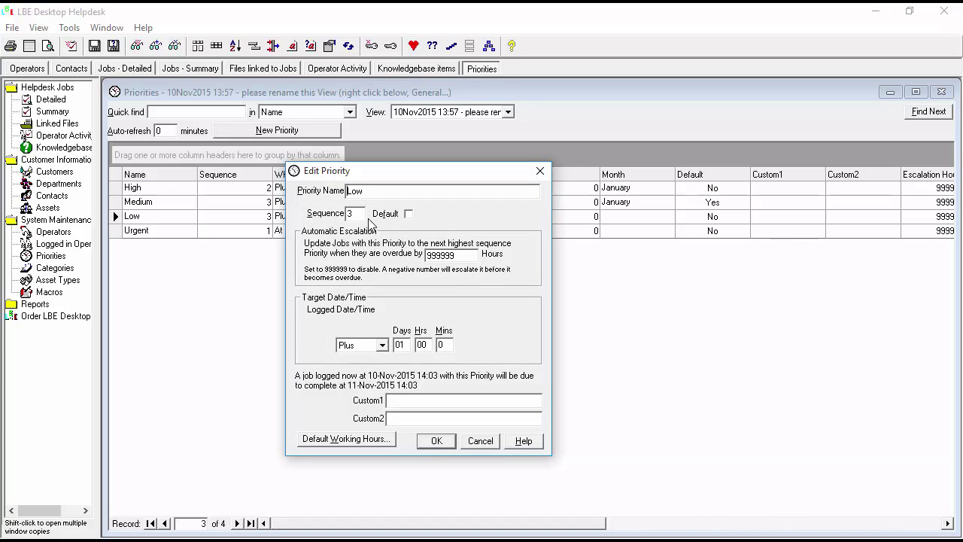
{"action": "key", "text": "Tab"}
{"action": "left_click", "coordinate": [436, 442]}
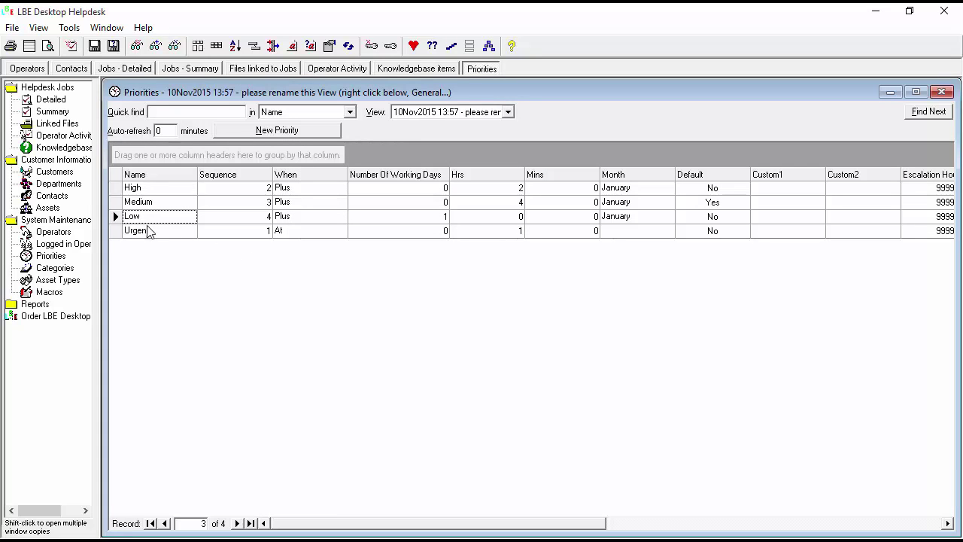
Step: Create a new priority named Very low with sequence 5 and a target of 7 days at hour 00, and save it
{"action": "left_click", "coordinate": [263, 135]}
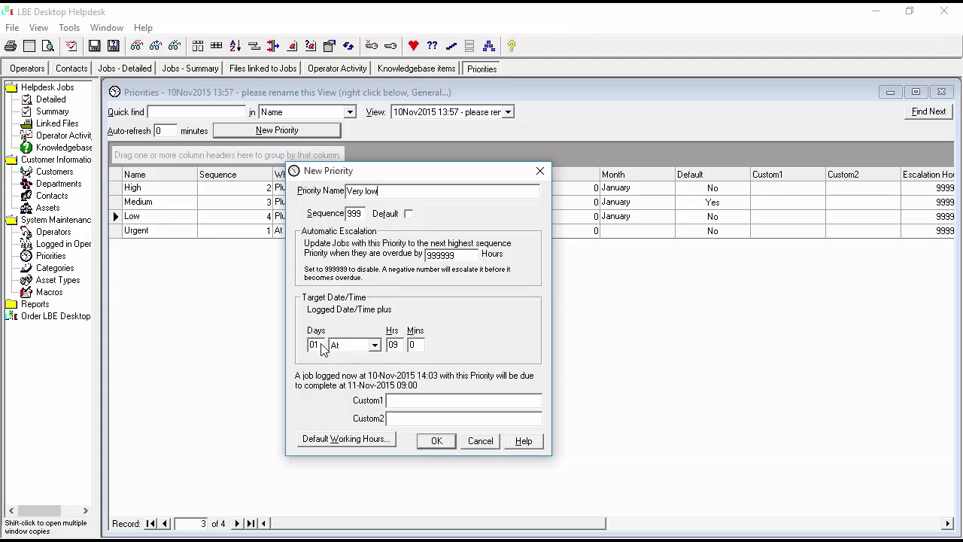
{"action": "left_click_drag", "start_coordinate": [320, 347], "coordinate": [304, 348]}
{"action": "double_click", "coordinate": [393, 345]}
{"action": "type", "text": "00"}
{"action": "double_click", "coordinate": [362, 213]}
{"action": "type", "text": "5"}
{"action": "left_click", "coordinate": [437, 441]}
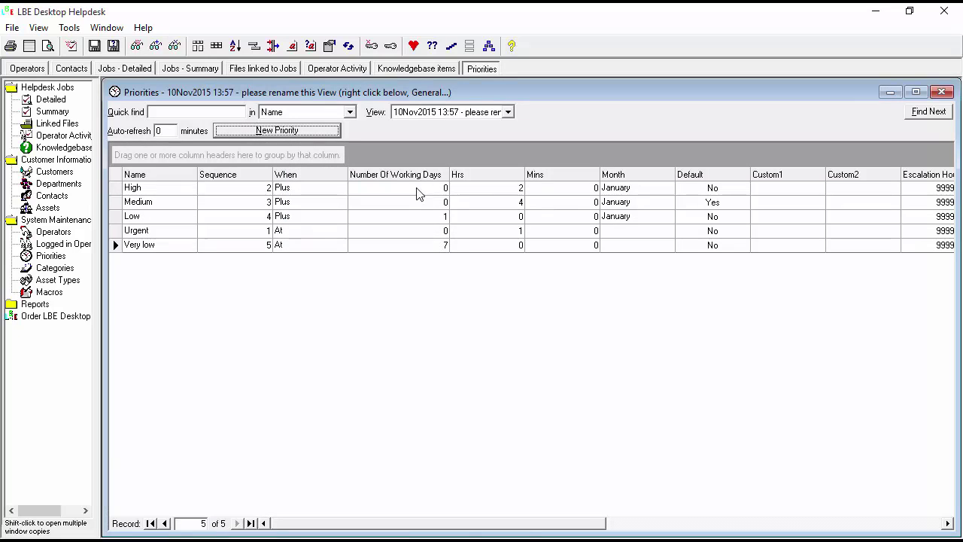
Step: Change the Very low priority's target to 5 days, save it, and sort the priorities by sequence in ascending order
{"action": "double_click", "coordinate": [141, 246]}
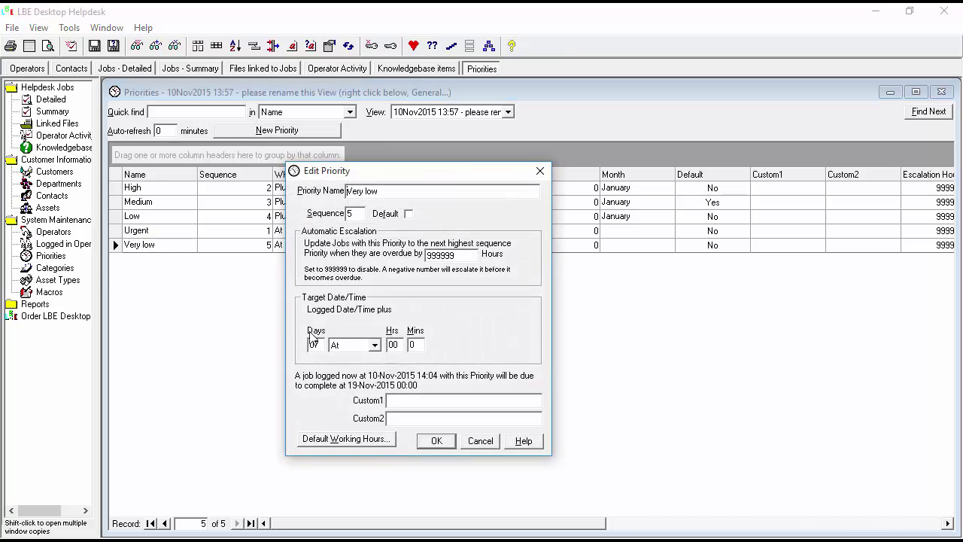
{"action": "left_click_drag", "start_coordinate": [322, 348], "coordinate": [301, 350]}
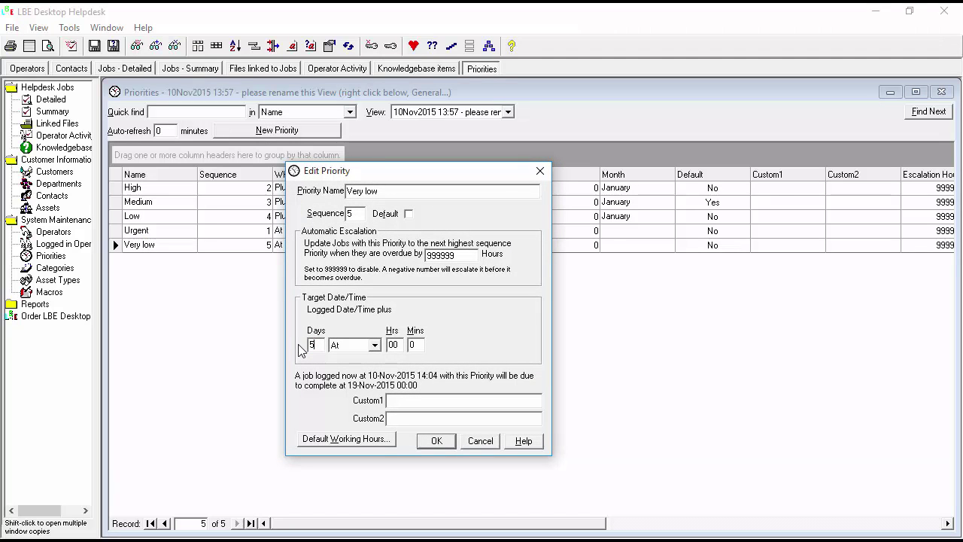
{"action": "left_click", "coordinate": [434, 442]}
{"action": "left_click", "coordinate": [435, 442]}
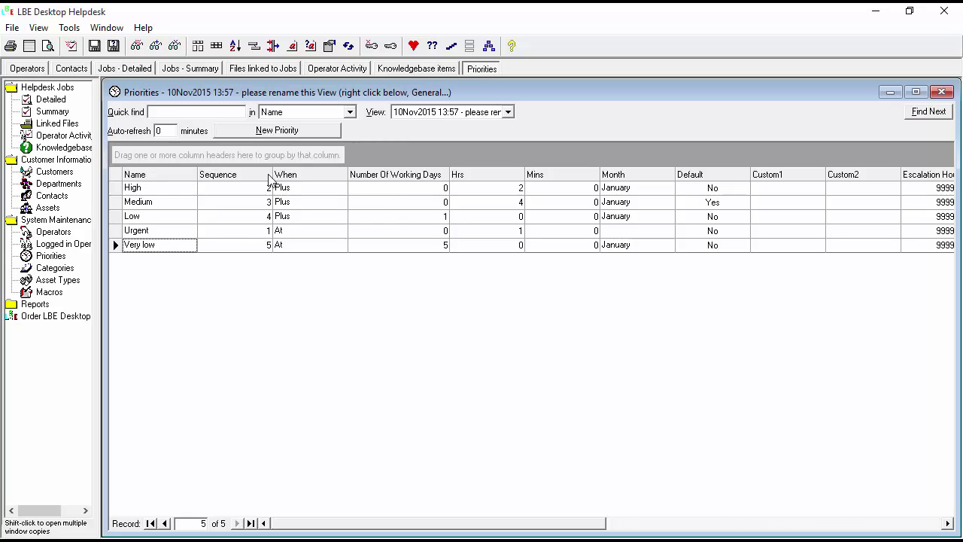
{"action": "left_click", "coordinate": [222, 179]}
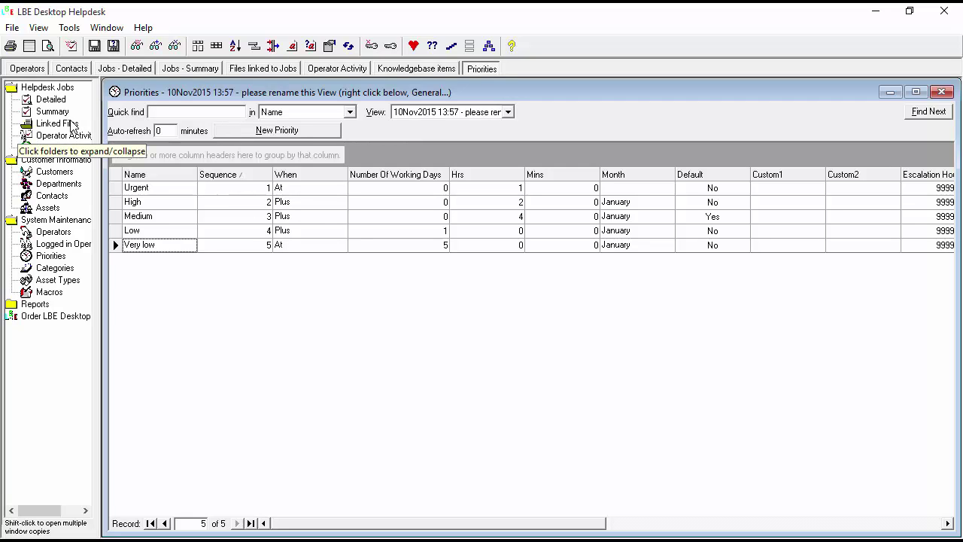
Step: Open job 1 from the detailed jobs list, set its priority to Very low, and accept resetting the target date to that priority's default
{"action": "left_click", "coordinate": [56, 102]}
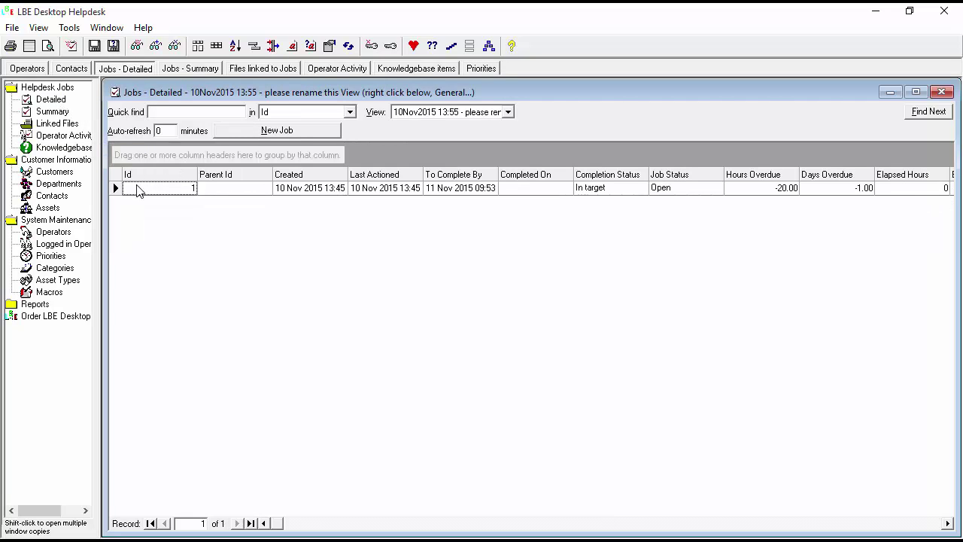
{"action": "double_click", "coordinate": [146, 196]}
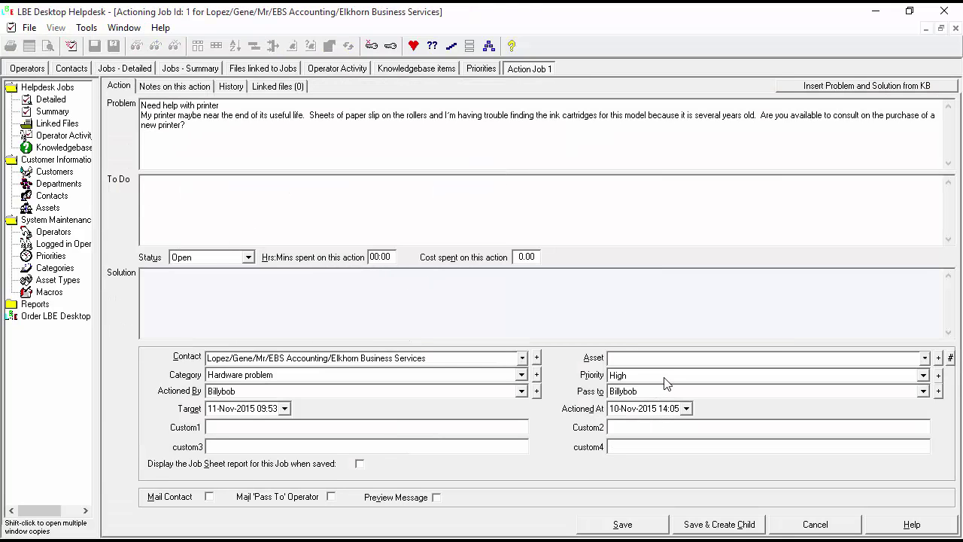
{"action": "left_click", "coordinate": [665, 377]}
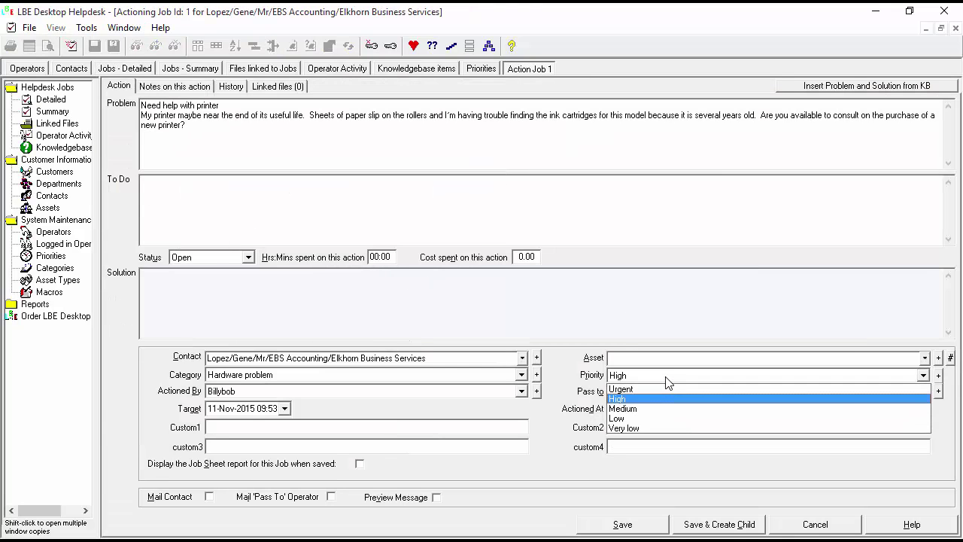
{"action": "left_click", "coordinate": [635, 427]}
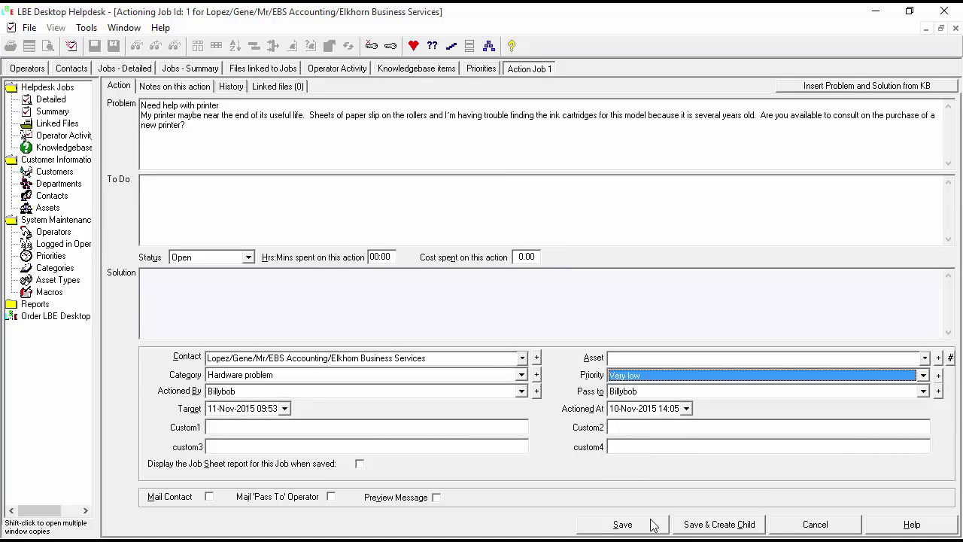
{"action": "left_click", "coordinate": [624, 525]}
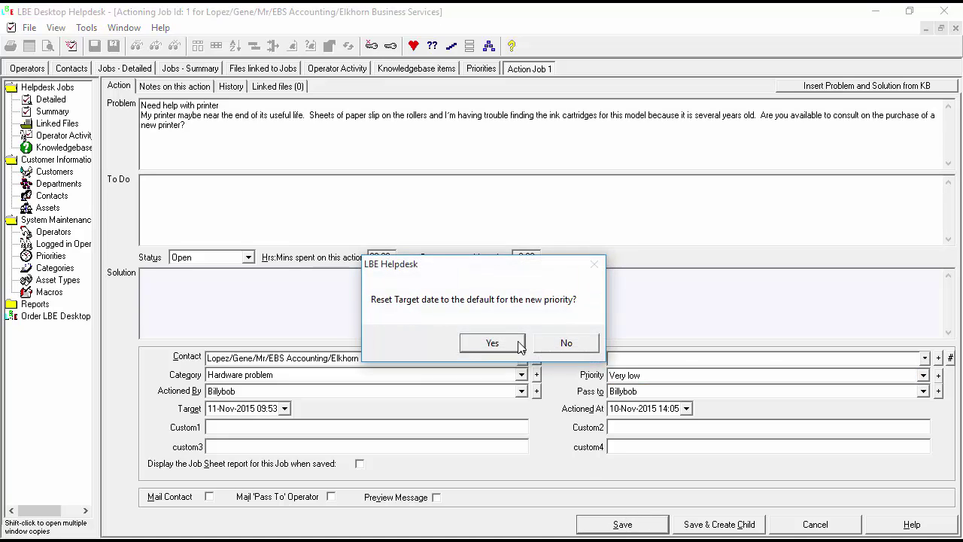
{"action": "left_click", "coordinate": [492, 343]}
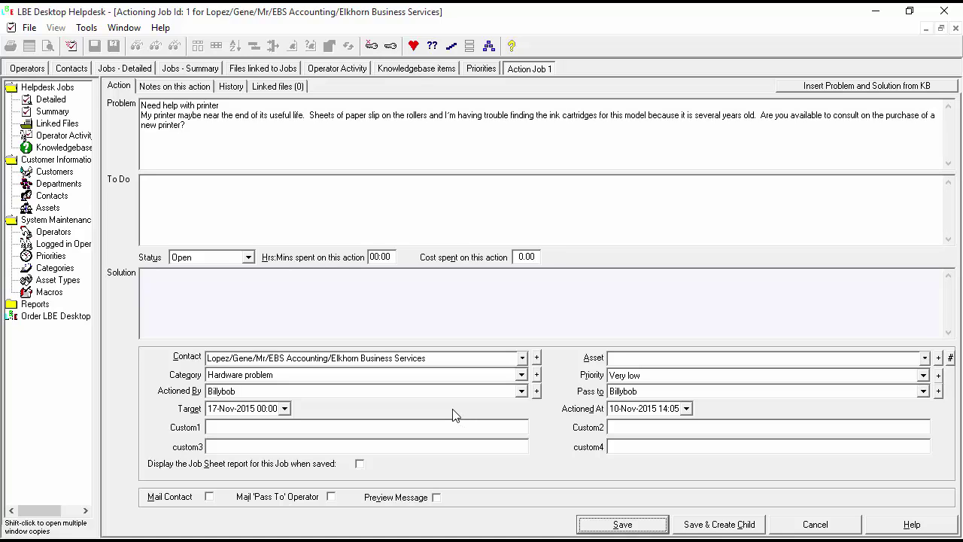
Step: Change the priority of job 1 to Medium and save the action
{"action": "left_click", "coordinate": [678, 375]}
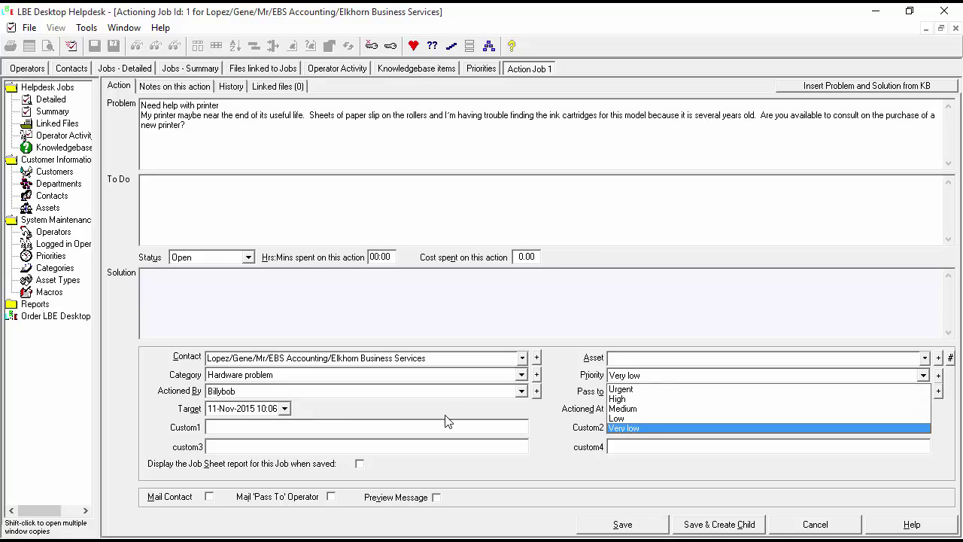
{"action": "left_click", "coordinate": [631, 409]}
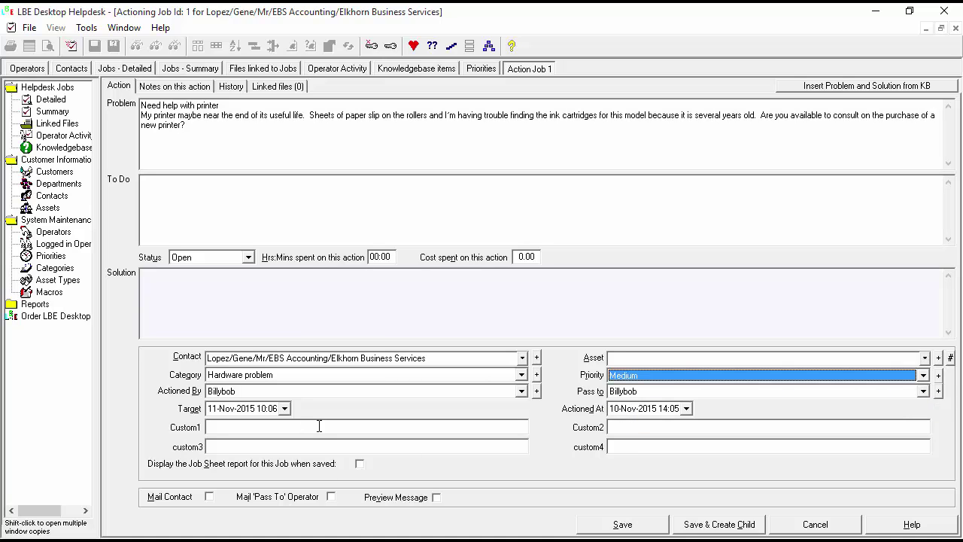
{"action": "left_click", "coordinate": [619, 522]}
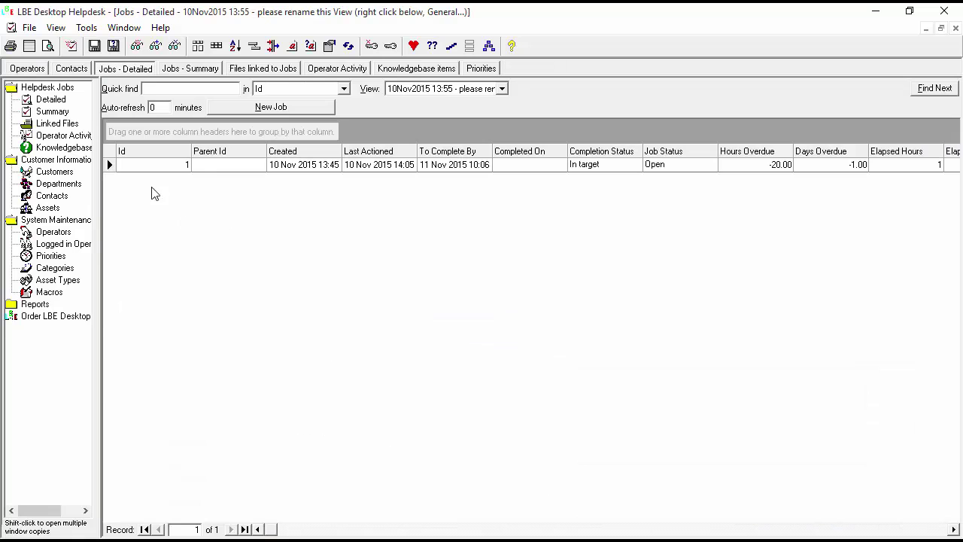
Step: Reopen job 1, switch its priority from Medium to Very low, and reset the target date to the new default
{"action": "double_click", "coordinate": [336, 278]}
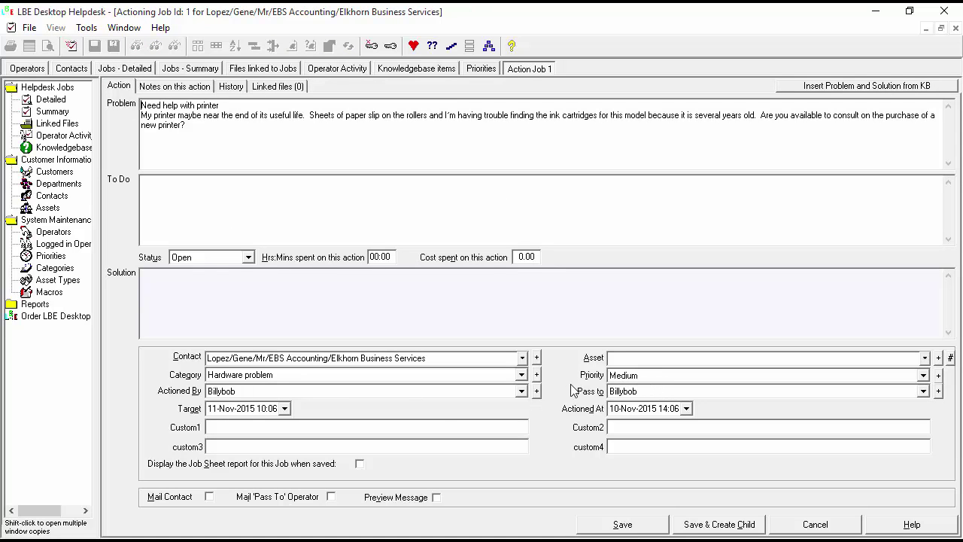
{"action": "left_click", "coordinate": [621, 375]}
{"action": "left_click", "coordinate": [624, 428]}
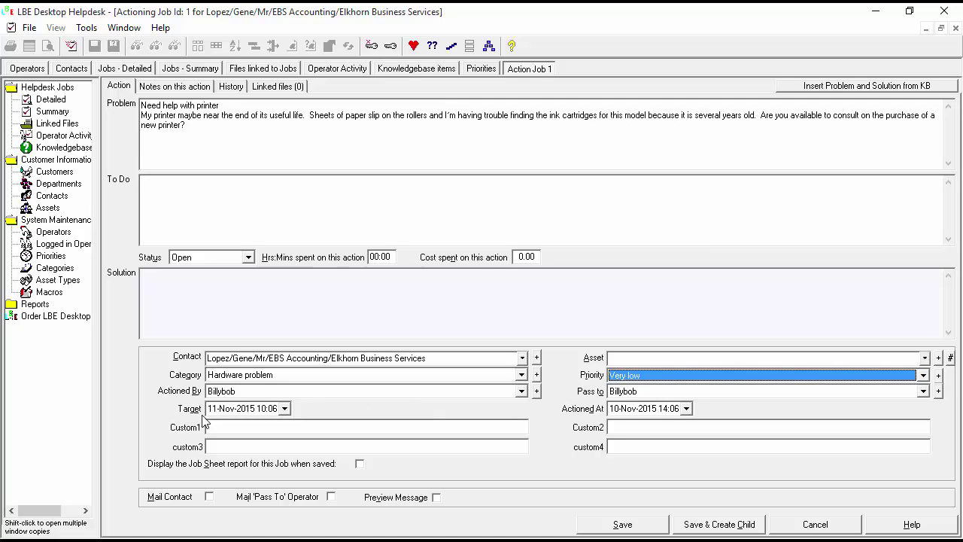
{"action": "left_click", "coordinate": [624, 526]}
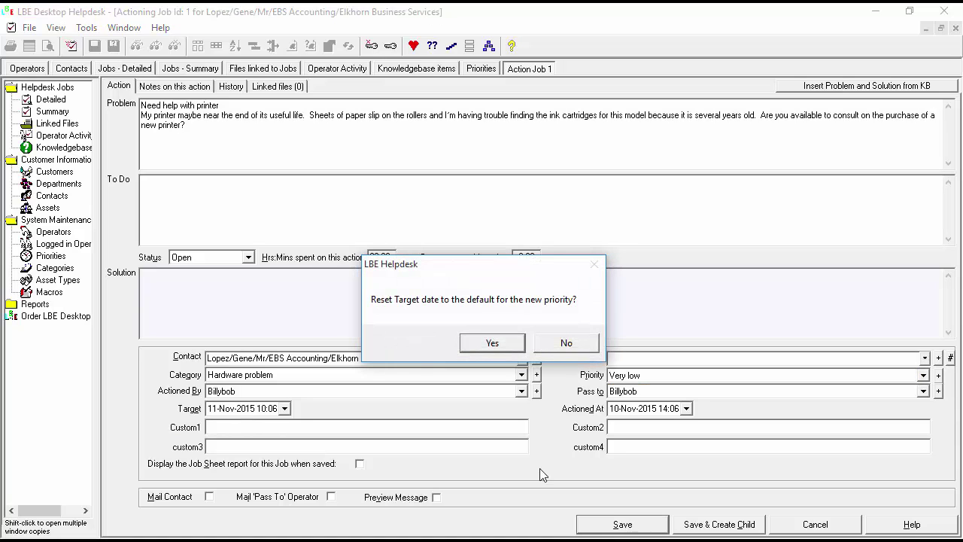
{"action": "left_click", "coordinate": [493, 344]}
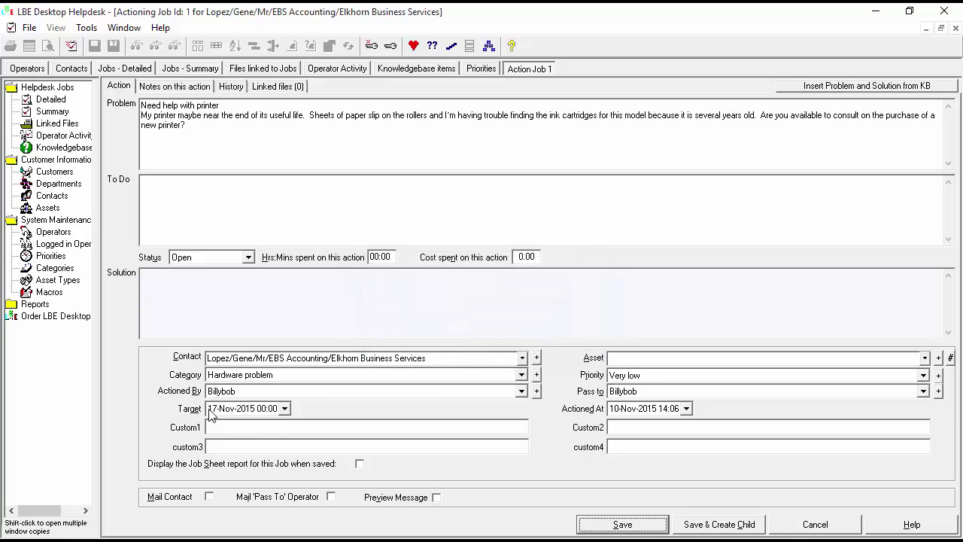
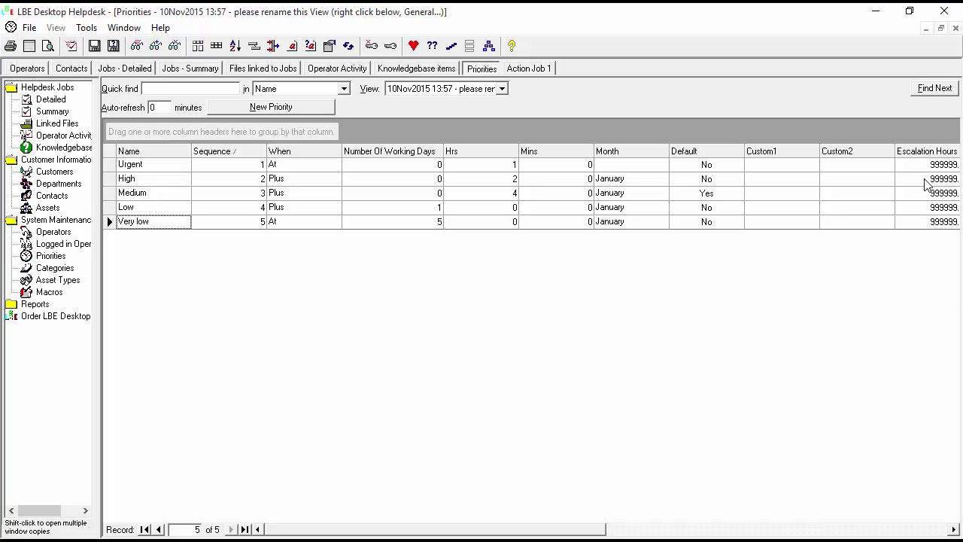
Step: In the Priorities list, set the High priority to escalate automatically when jobs are overdue by 1 hour, and save it
{"action": "left_click", "coordinate": [925, 183]}
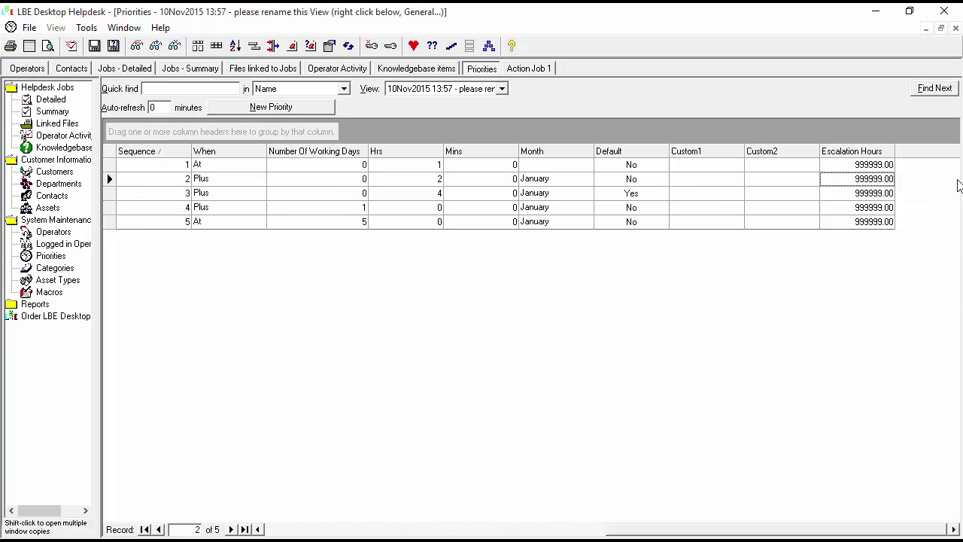
{"action": "double_click", "coordinate": [859, 185]}
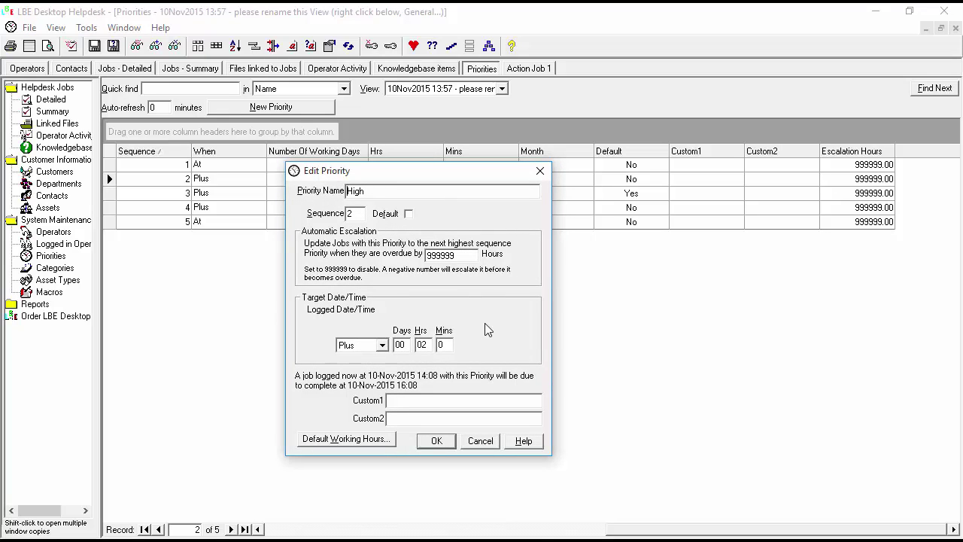
{"action": "left_click_drag", "start_coordinate": [465, 260], "coordinate": [427, 261]}
{"action": "type", "text": "1"}
{"action": "left_click", "coordinate": [447, 448]}
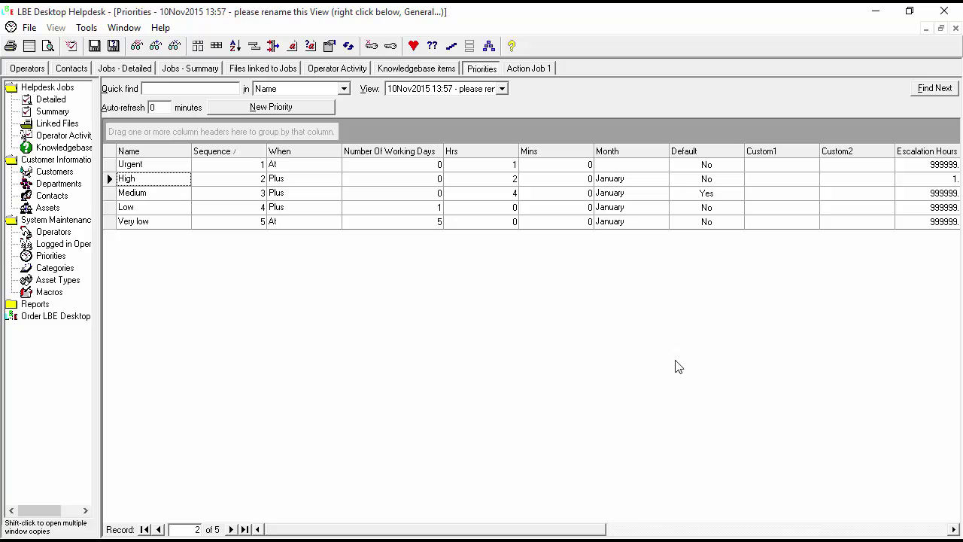
Step: Set the Medium priority's automatic escalation to 2 hours overdue and save it
{"action": "mouse_move", "coordinate": [585, 532]}
{"action": "left_mouse_down"}
{"action": "mouse_move", "coordinate": [609, 526]}
{"action": "mouse_move", "coordinate": [583, 504]}
{"action": "mouse_move", "coordinate": [572, 526]}
{"action": "mouse_move", "coordinate": [595, 532]}
{"action": "left_mouse_up"}
{"action": "left_click", "coordinate": [928, 195]}
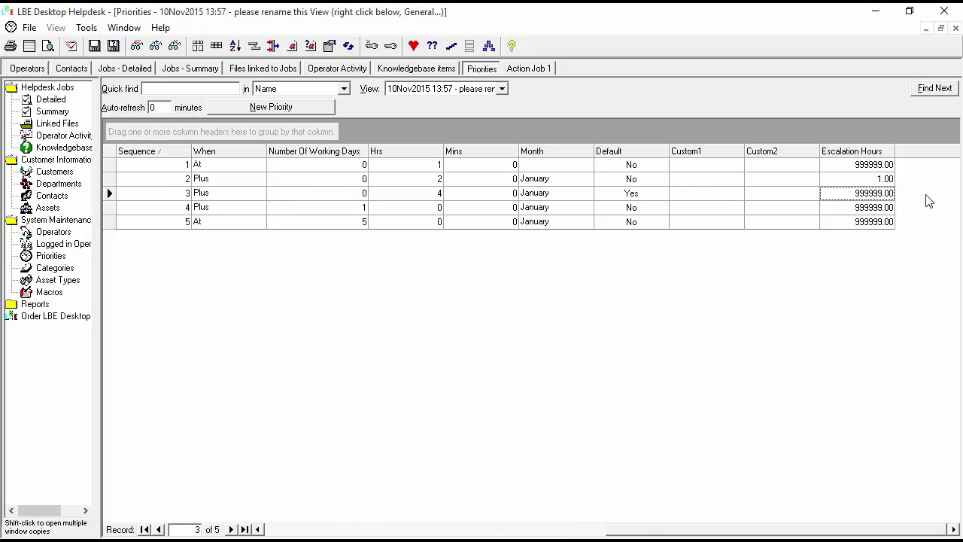
{"action": "double_click", "coordinate": [867, 200]}
{"action": "double_click", "coordinate": [458, 257]}
{"action": "type", "text": "2"}
{"action": "left_click", "coordinate": [436, 440]}
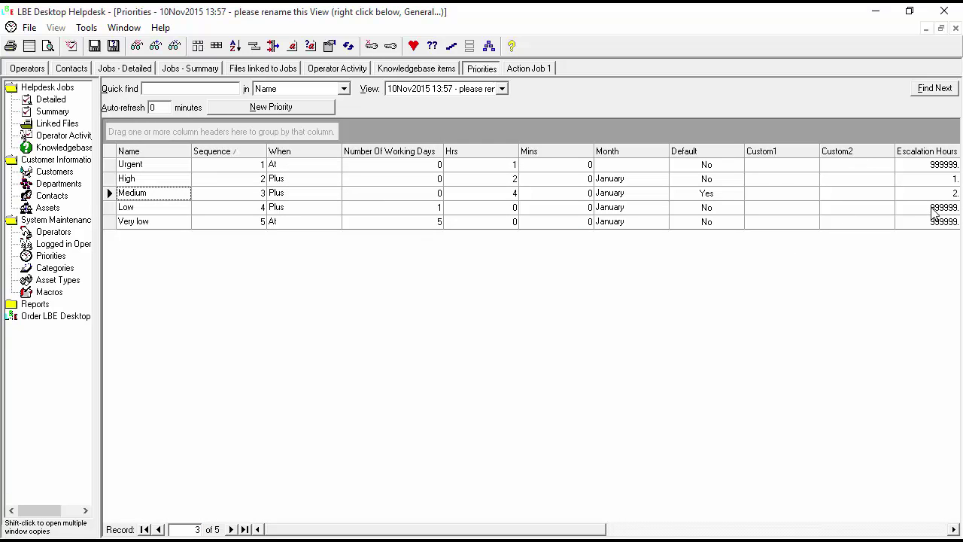
Step: Set the Low priority's automatic escalation to 12 hours overdue and save it
{"action": "double_click", "coordinate": [933, 213]}
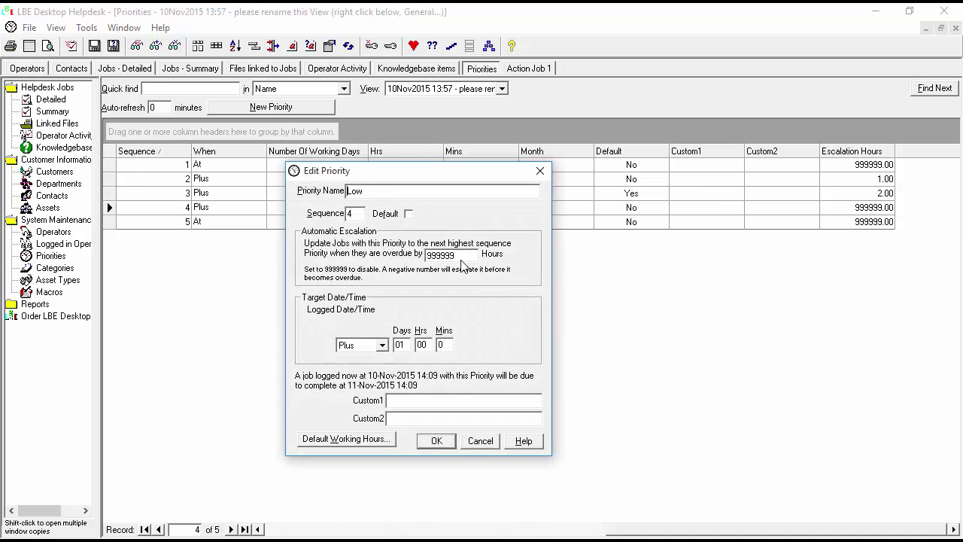
{"action": "left_click_drag", "start_coordinate": [462, 261], "coordinate": [388, 254]}
{"action": "type", "text": "12"}
{"action": "left_click", "coordinate": [436, 441]}
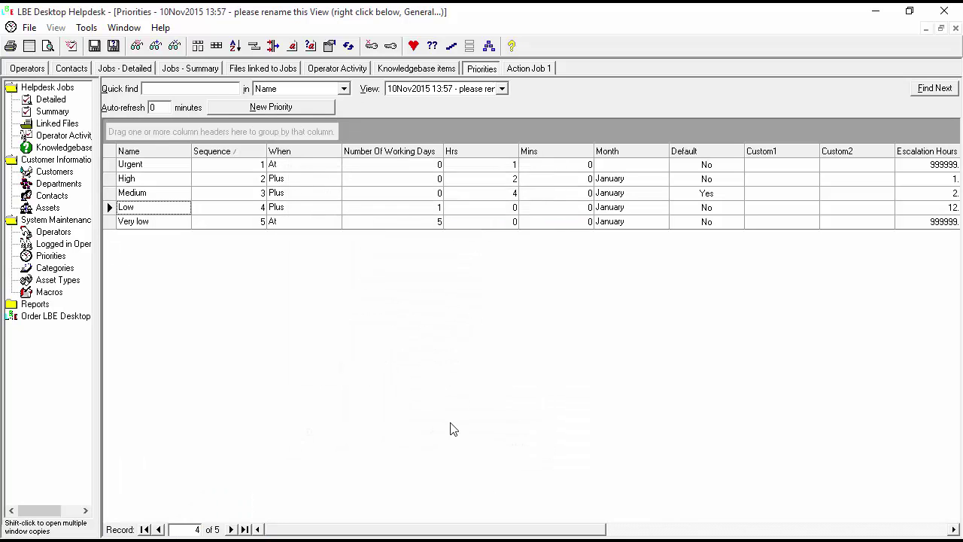
Step: Set the Very low priority's automatic escalation to 24 hours overdue and save it
{"action": "double_click", "coordinate": [927, 224]}
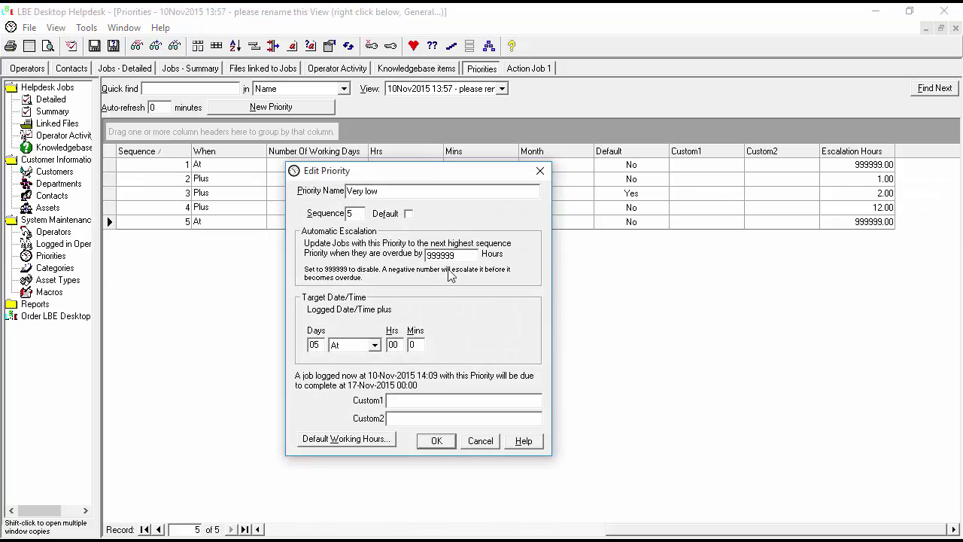
{"action": "left_click_drag", "start_coordinate": [462, 256], "coordinate": [369, 256]}
{"action": "type", "text": "24"}
{"action": "left_click", "coordinate": [437, 441]}
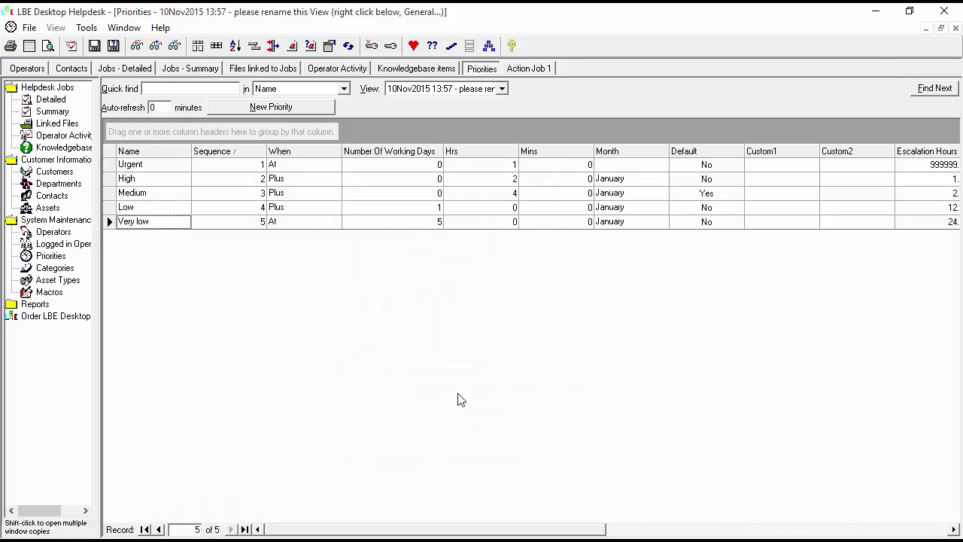